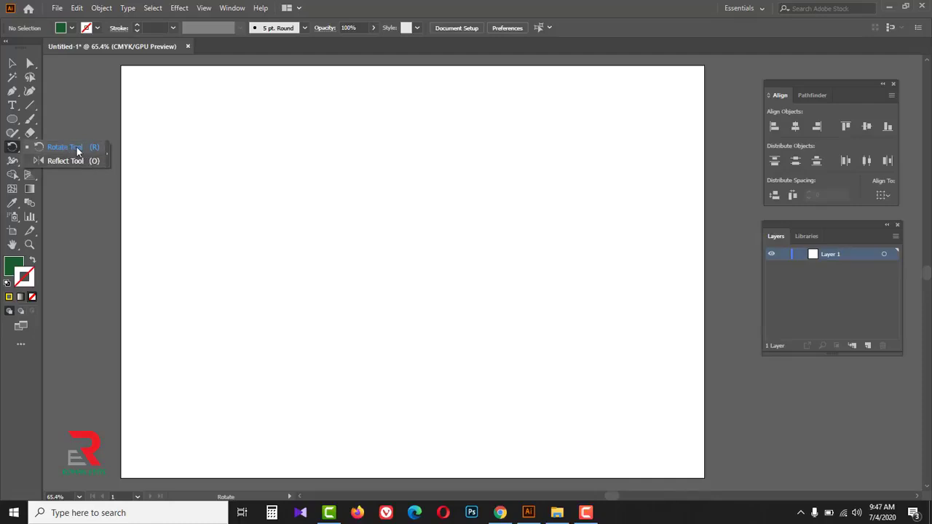
# - Draw a tilted hexagon about 89 mm wide and 94 mm high in the upper-left part of the artboard
pyautogui.click(77, 147)
pyautogui.click(13, 119)
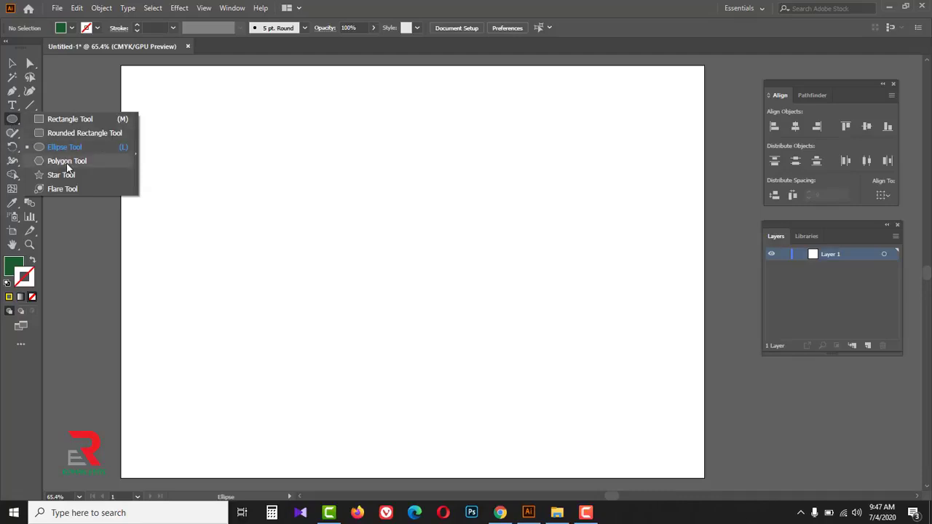
pyautogui.click(67, 161)
pyautogui.moveTo(247, 189); pyautogui.dragTo(319, 248)
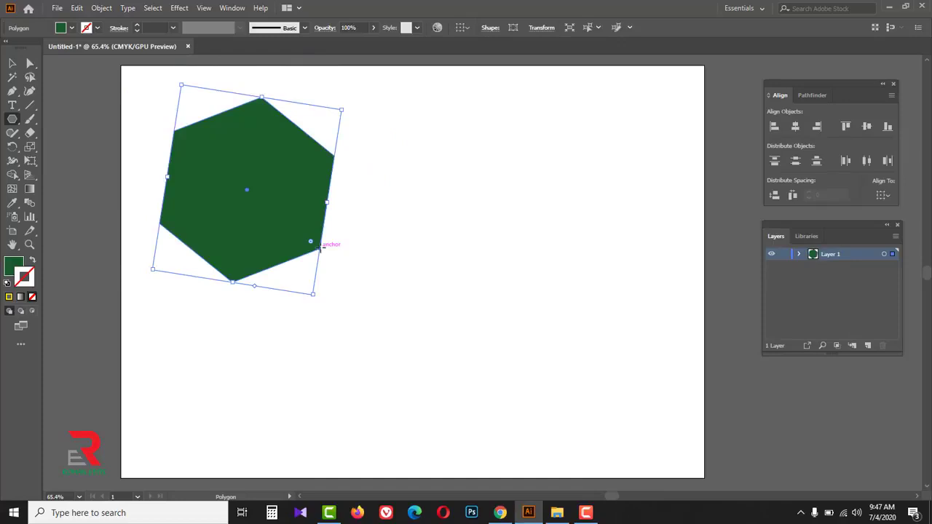
# - Try rotating the hexagon with the Rotate tool, undo the rotation and delete the hexagon
pyautogui.click(12, 146)
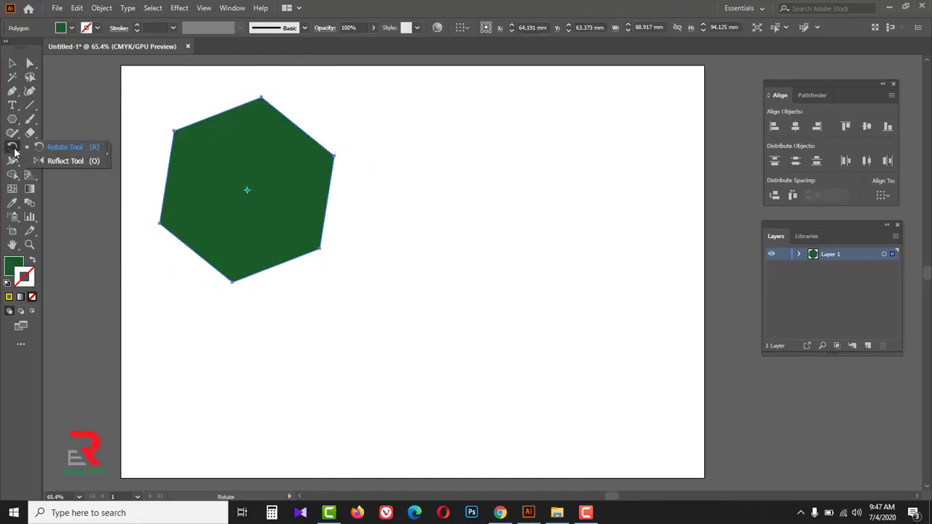
pyautogui.click(73, 148)
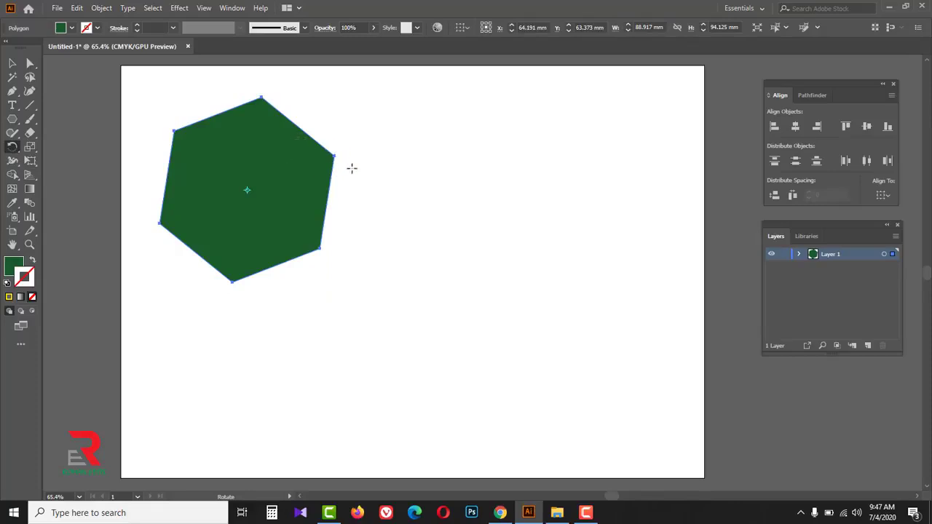
pyautogui.moveTo(341, 112); pyautogui.dragTo(380, 220)
pyautogui.hotkey('ctrl', 'z')
pyautogui.press('v')
pyautogui.moveTo(410, 185); pyautogui.dragTo(242, 232)
pyautogui.press('Delete')
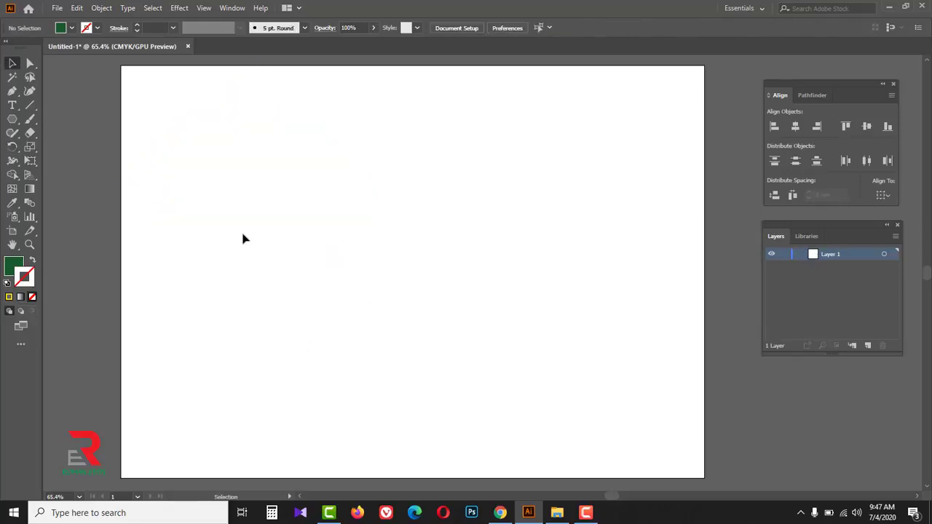
# - Draw a green circle about 60 mm in diameter near the middle of the artboard
pyautogui.click(11, 121)
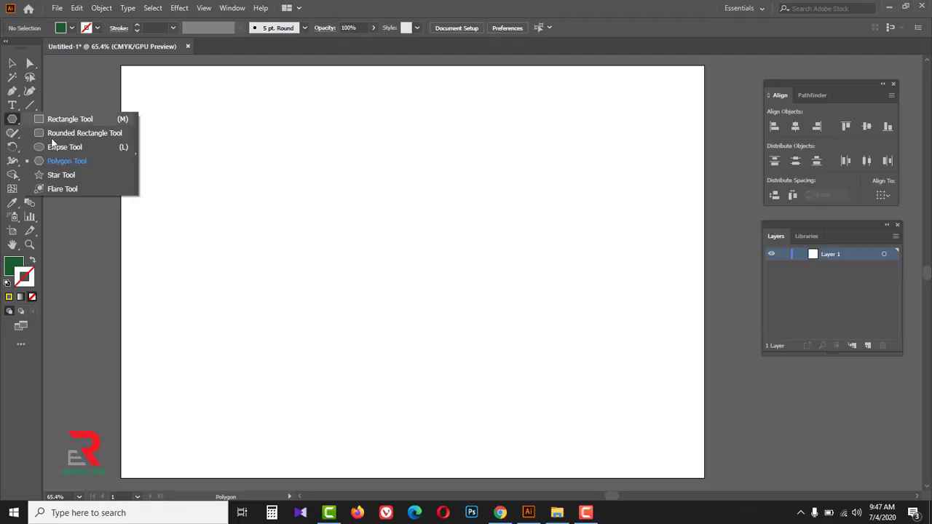
pyautogui.click(64, 148)
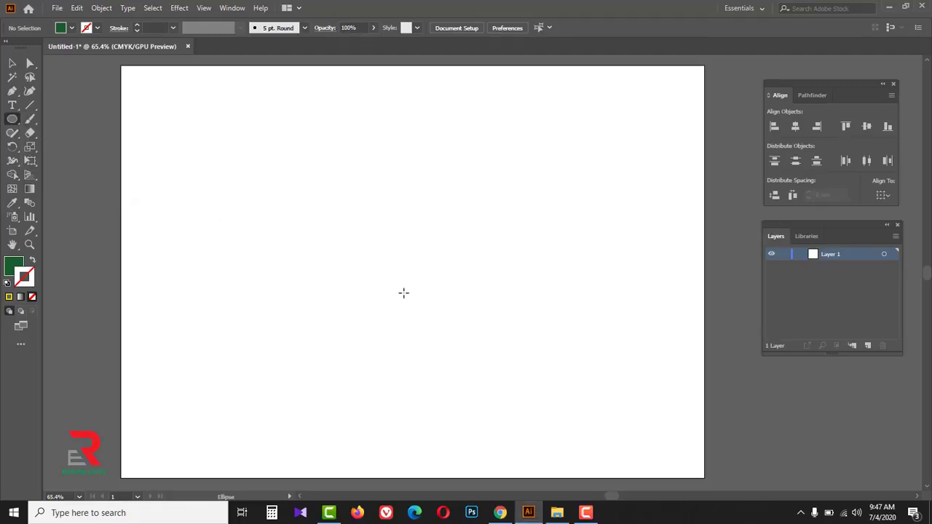
pyautogui.moveTo(404, 269)
pyautogui.mouseDown()
pyautogui.moveTo(459, 337)
pyautogui.moveTo(452, 328)
pyautogui.mouseUp()
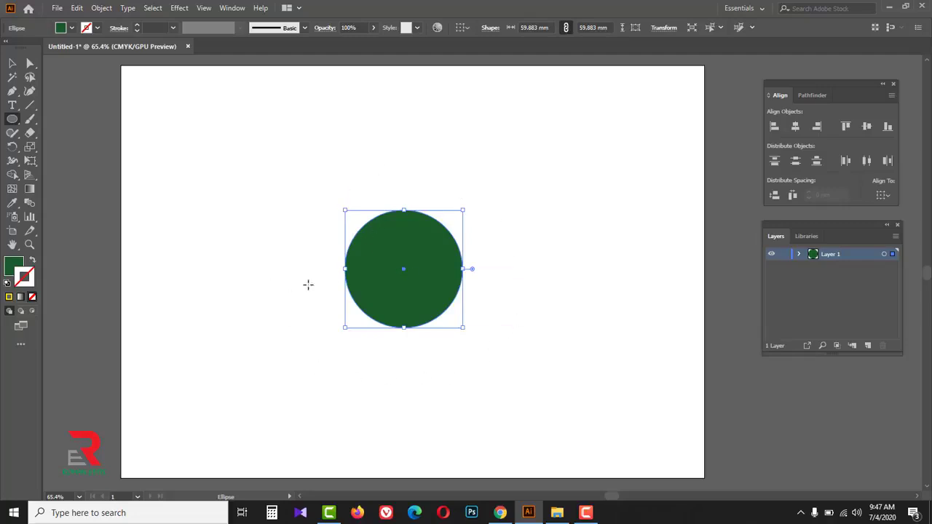
# - Draw a five-pointed star about 20 mm wide just above the circle's upper-left edge
pyautogui.click(13, 122)
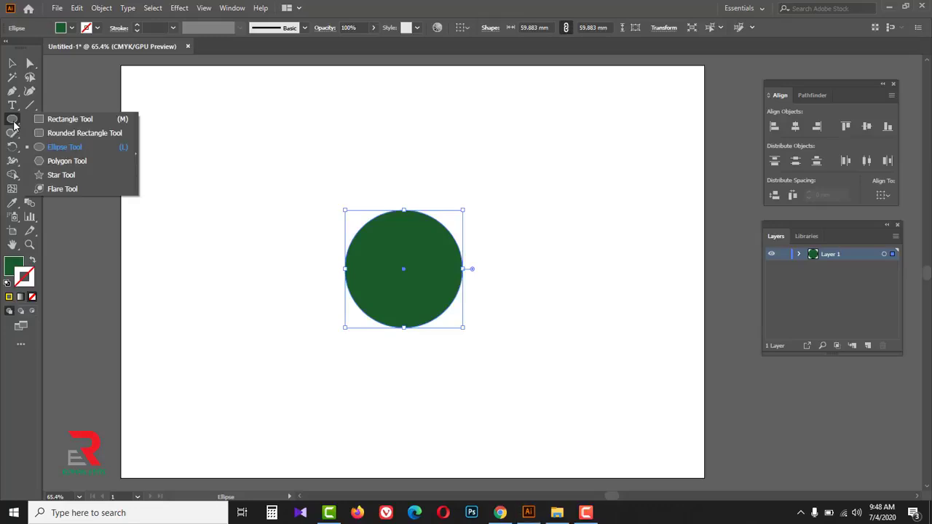
pyautogui.click(61, 175)
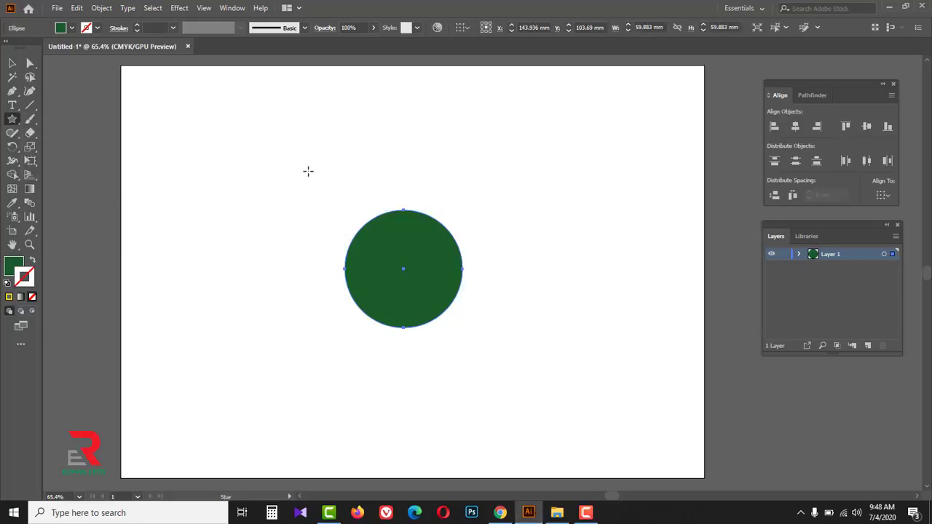
pyautogui.moveTo(361, 186); pyautogui.dragTo(380, 195)
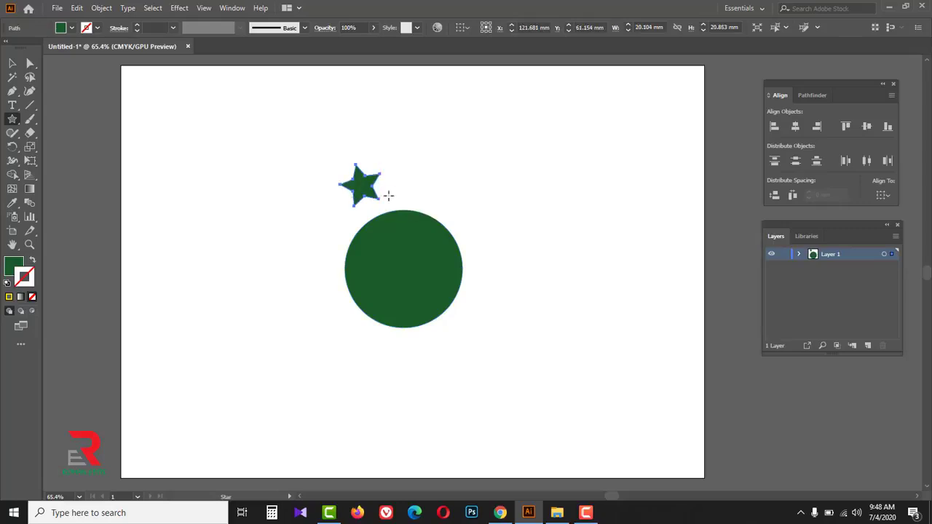
# - Make a copy of the star and circle rotated 30° about the circle's center
pyautogui.click(12, 63)
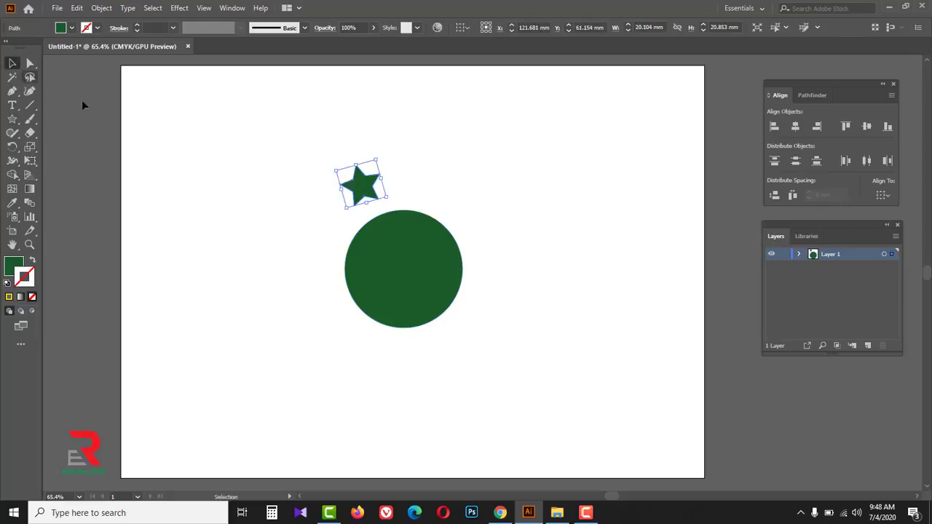
pyautogui.keyDown('shift'); pyautogui.click(410, 272); pyautogui.keyUp('shift')
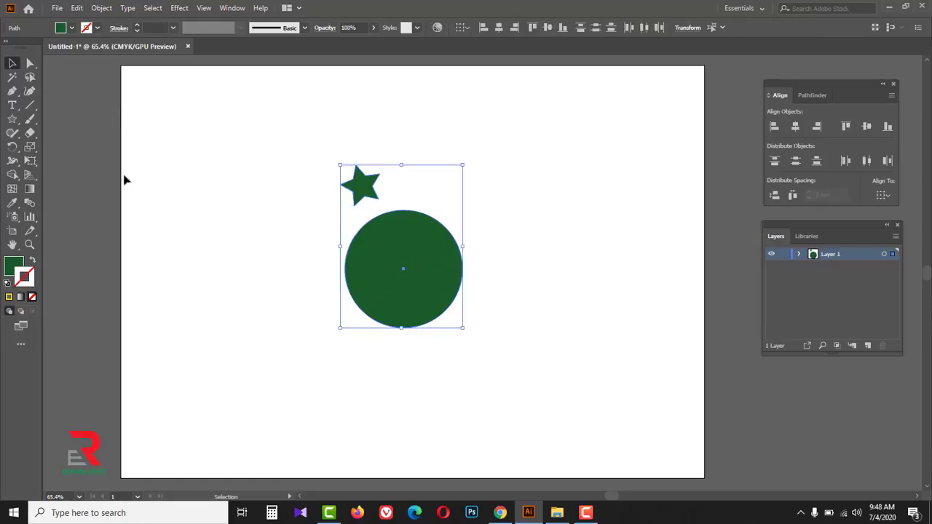
pyautogui.click(12, 148)
pyautogui.moveTo(13, 149); pyautogui.dragTo(69, 146)
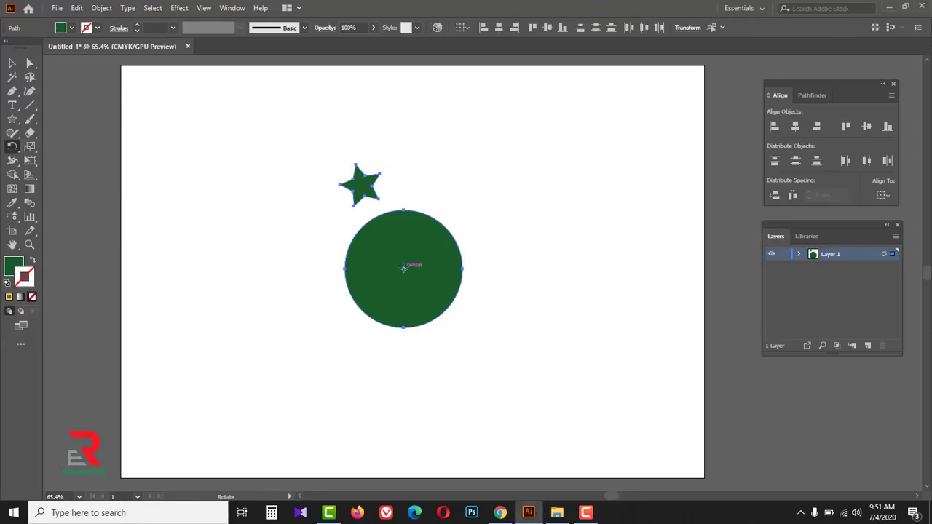
pyautogui.press('alt')
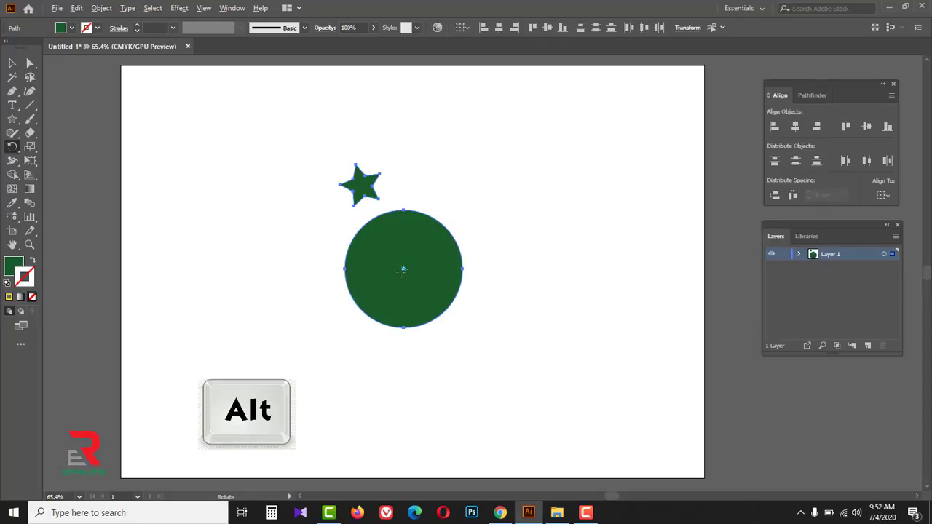
pyautogui.keyDown('alt'); pyautogui.click(403, 268); pyautogui.keyUp('alt')
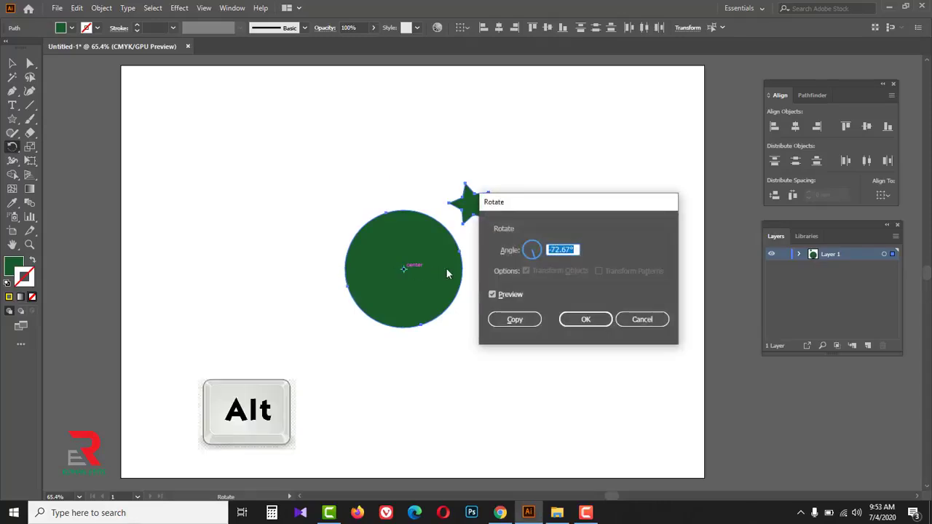
pyautogui.click(491, 295)
pyautogui.click(567, 254)
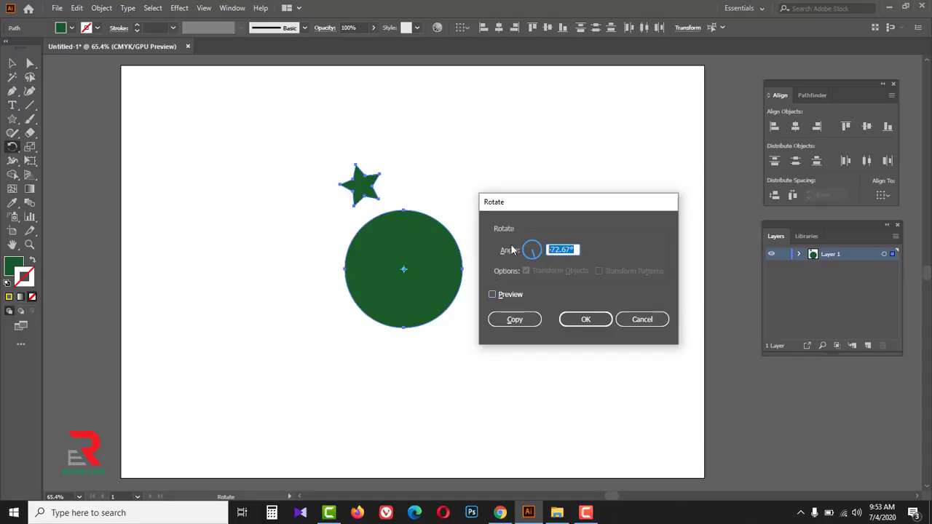
pyautogui.write('360/12')
pyautogui.click(492, 295)
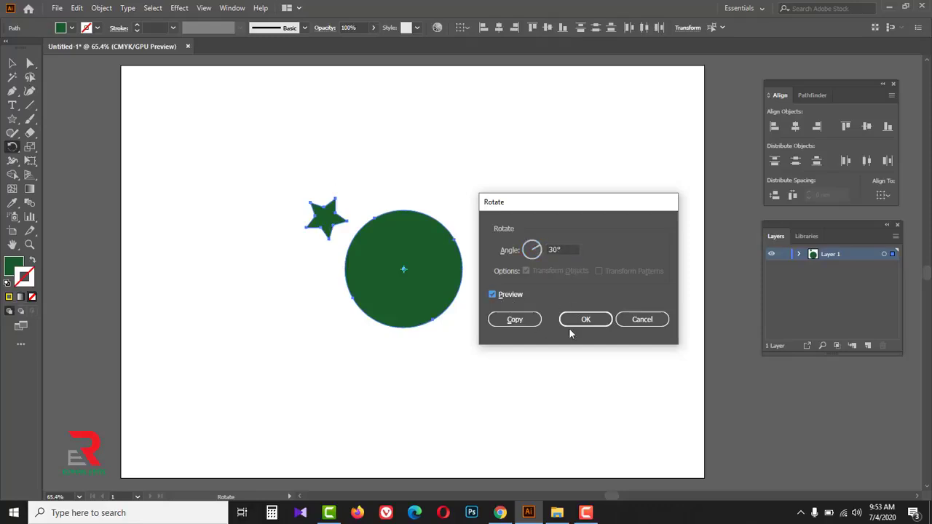
pyautogui.click(514, 319)
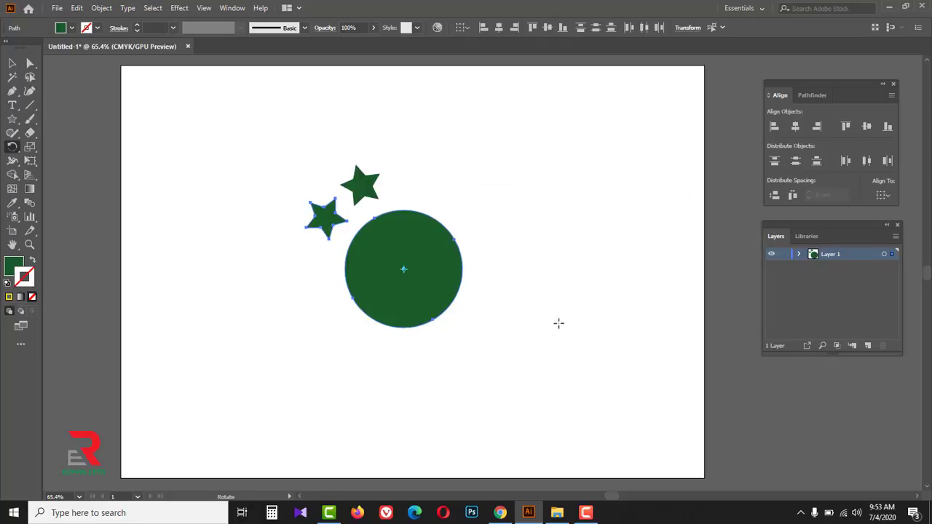
# - Repeat the rotated copy until twelve stars ring the circle, and check the ring in outline view
pyautogui.hotkey('ctrl', 'd')
pyautogui.hotkey('ctrl', 'd')
pyautogui.hotkey('ctrl', 'd')
pyautogui.hotkey('ctrl', 'd')
pyautogui.hotkey('ctrl', 'd')
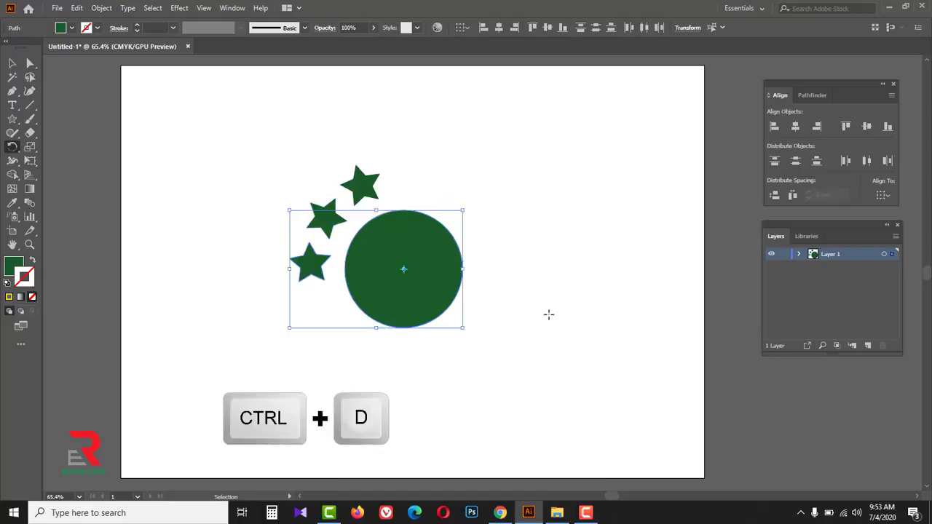
pyautogui.hotkey('ctrl', 'd')
pyautogui.hotkey('ctrl', 'd')
pyautogui.hotkey('ctrl', 'd')
pyautogui.hotkey('ctrl', 'd')
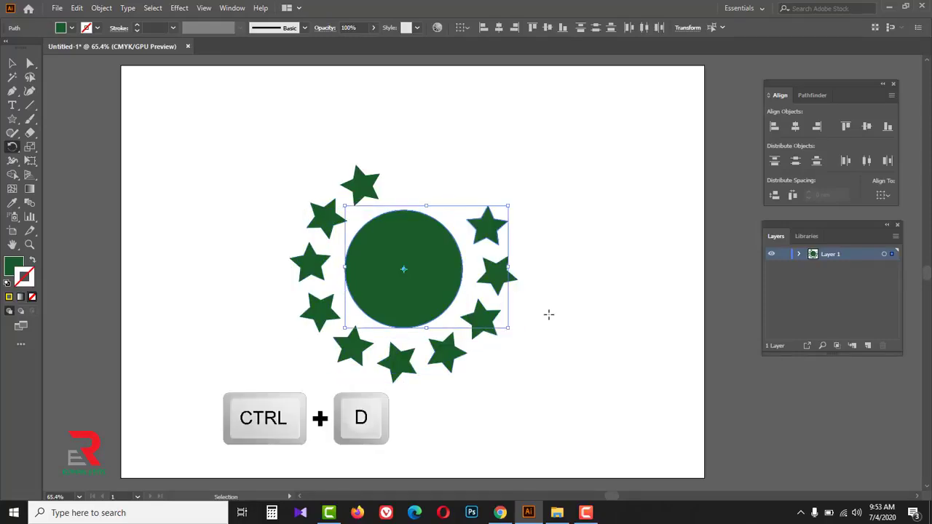
pyautogui.hotkey('ctrl', 'd')
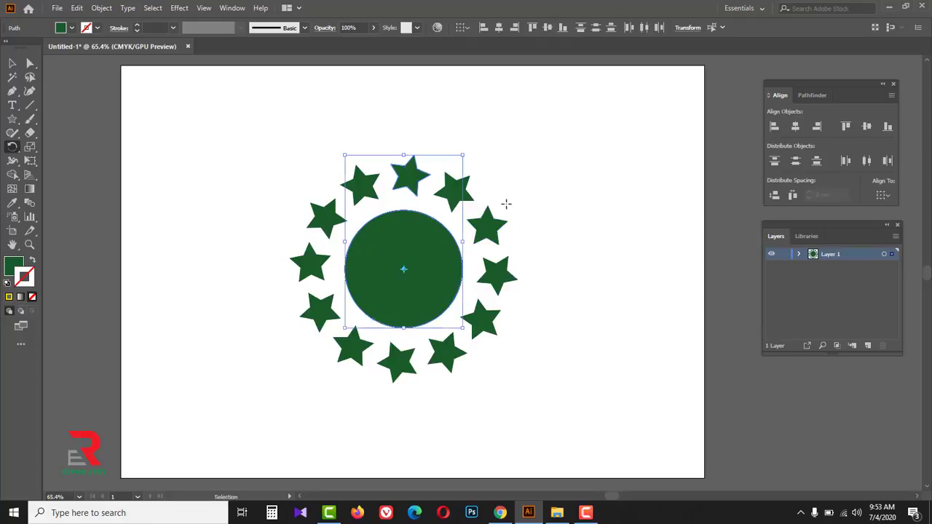
pyautogui.hotkey('ctrl', 'y')
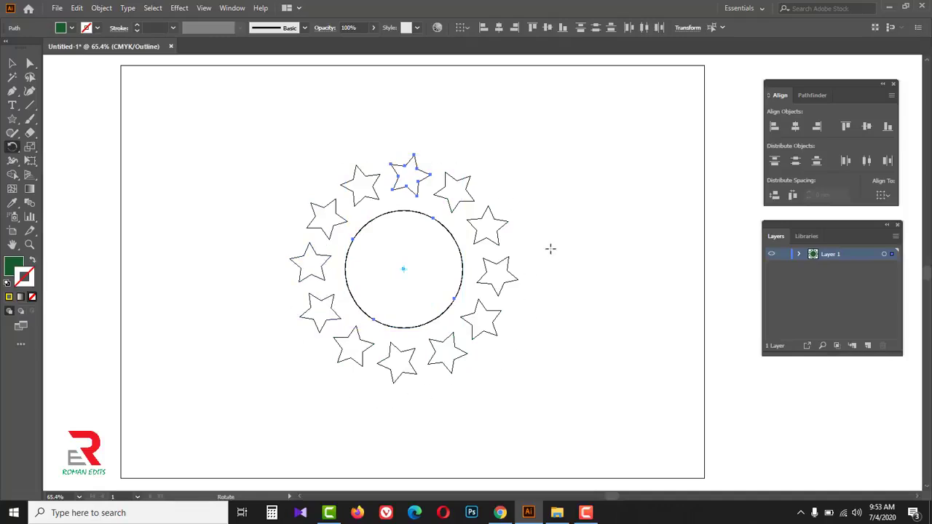
pyautogui.hotkey('ctrl', 'y')
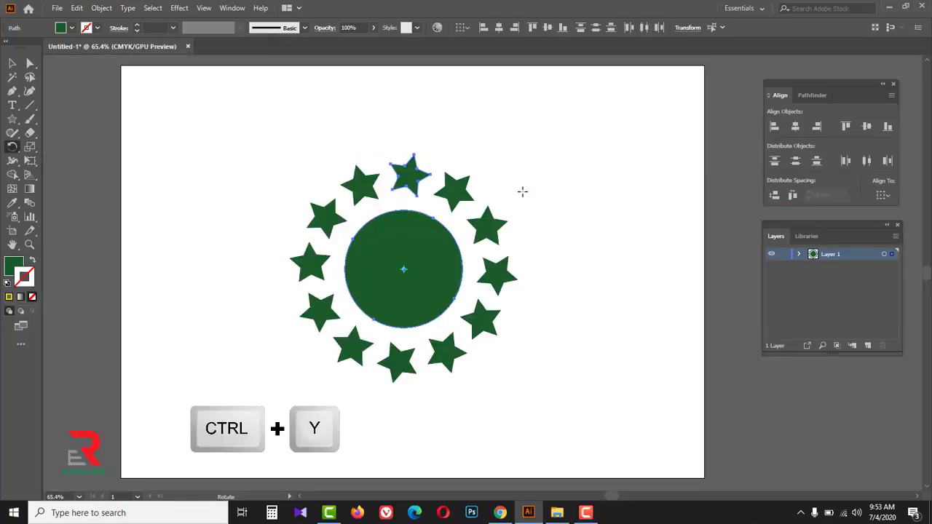
# - Shrink the whole star ring until its circle is about 33 mm wide and move it to the artboard's upper-right area
pyautogui.click(12, 63)
pyautogui.click(218, 138)
pyautogui.moveTo(220, 136); pyautogui.dragTo(466, 332)
pyautogui.moveTo(402, 270); pyautogui.dragTo(569, 143)
pyautogui.click(573, 342)
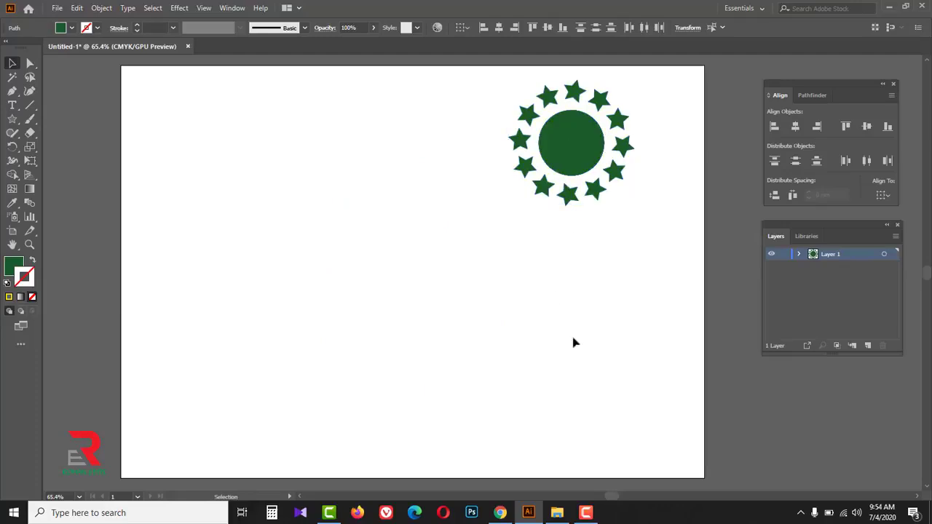
# - Fill the circle inside the star ring with red and deselect it
pyautogui.click(564, 146)
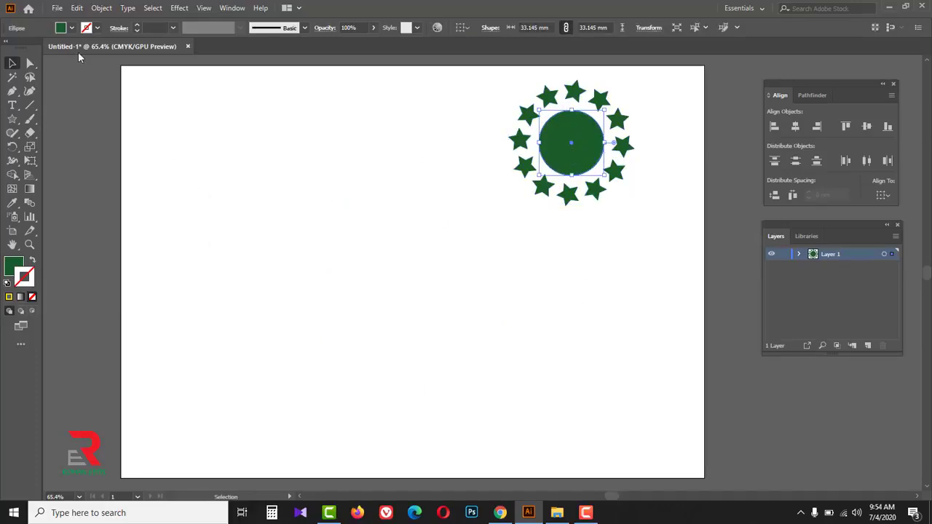
pyautogui.click(71, 27)
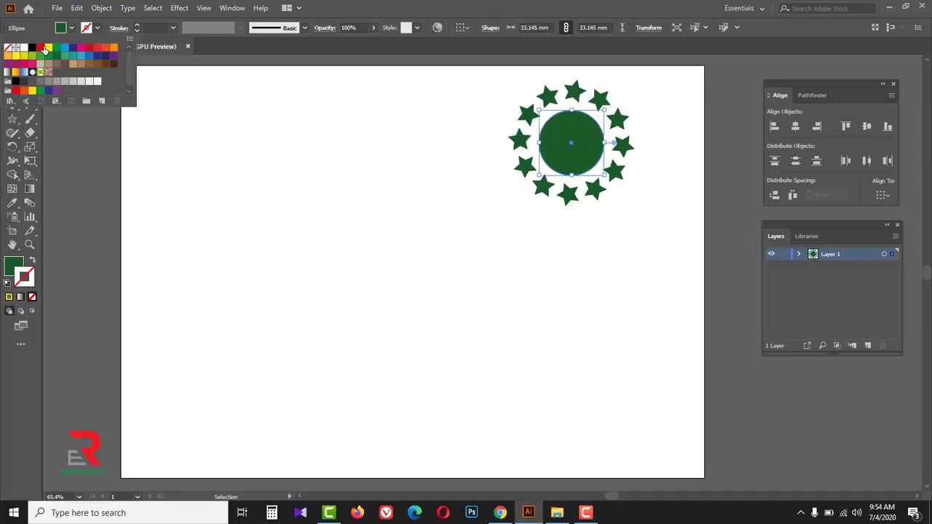
pyautogui.click(40, 47)
pyautogui.click(306, 139)
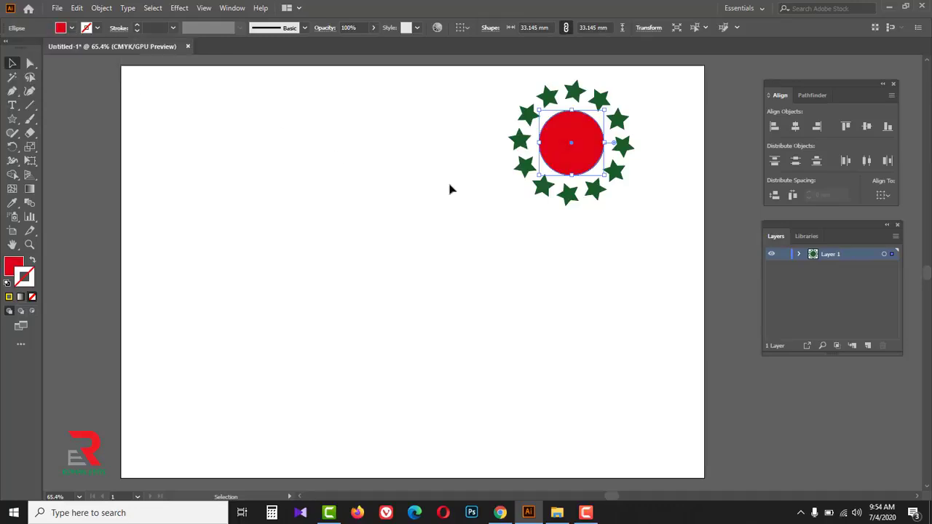
pyautogui.click(482, 230)
# - Draw a red circle about 15 mm in diameter and a narrow upright ellipse about 11 × 39 mm above it
pyautogui.click(13, 119)
pyautogui.click(64, 147)
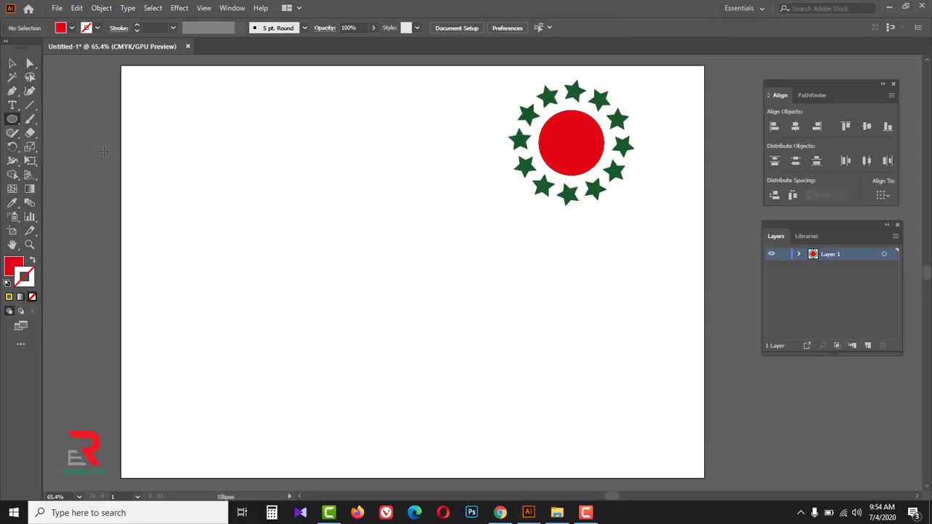
pyautogui.moveTo(357, 294); pyautogui.dragTo(372, 300)
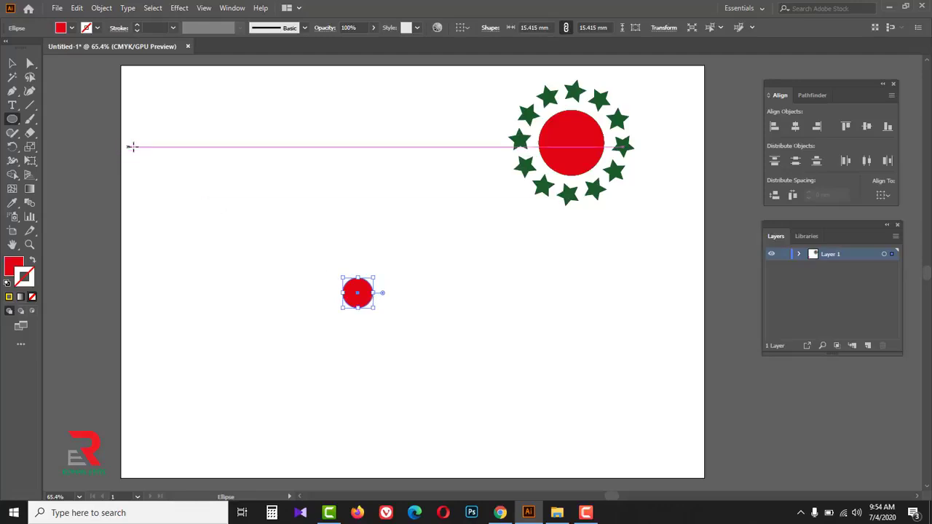
pyautogui.moveTo(12, 120); pyautogui.dragTo(73, 148)
pyautogui.moveTo(342, 195); pyautogui.dragTo(364, 271)
# - Move the narrow ellipse so it stands roughly centered just above the small red circle
pyautogui.click(17, 66)
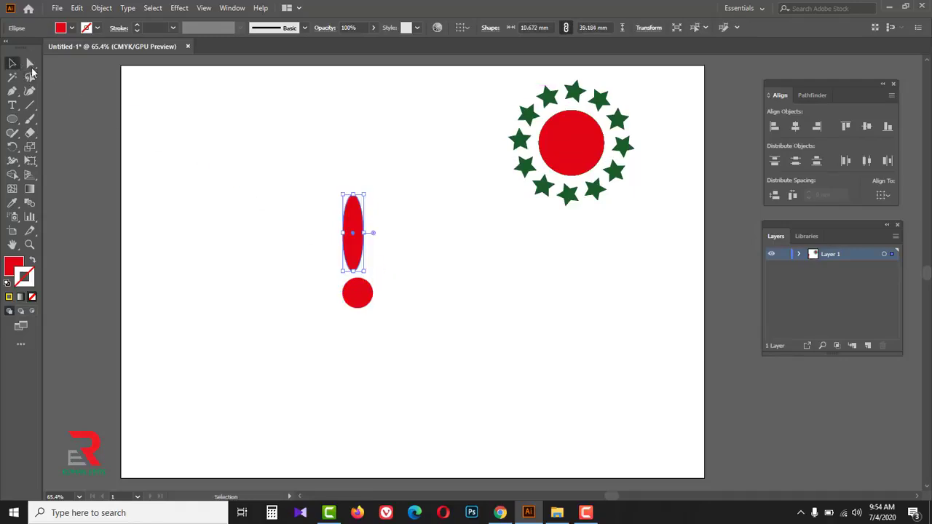
pyautogui.hotkey('ctrl', 'space')
pyautogui.keyDown('ctrl'); pyautogui.click(363, 268); pyautogui.keyUp('ctrl')
pyautogui.keyDown('ctrl'); pyautogui.click(467, 245); pyautogui.keyUp('ctrl')
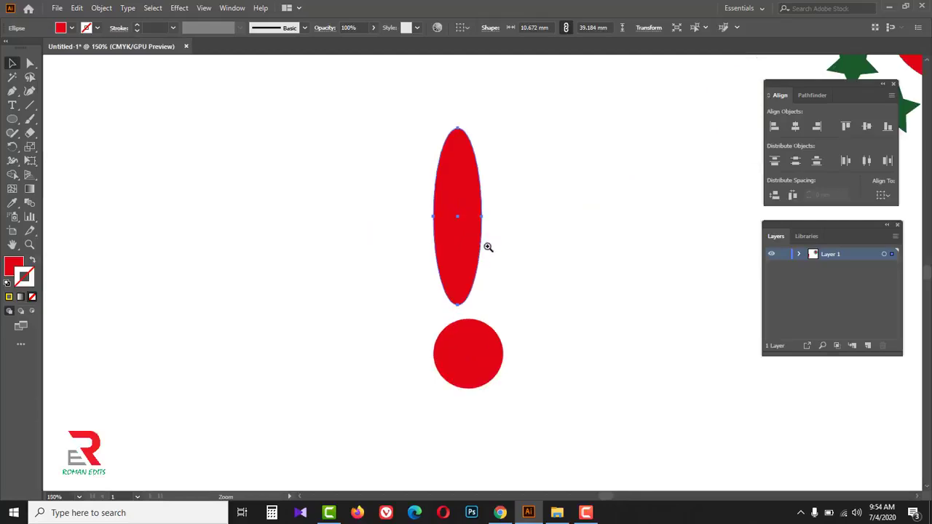
pyautogui.moveTo(541, 316); pyautogui.dragTo(380, 265)
pyautogui.moveTo(284, 183); pyautogui.dragTo(298, 193)
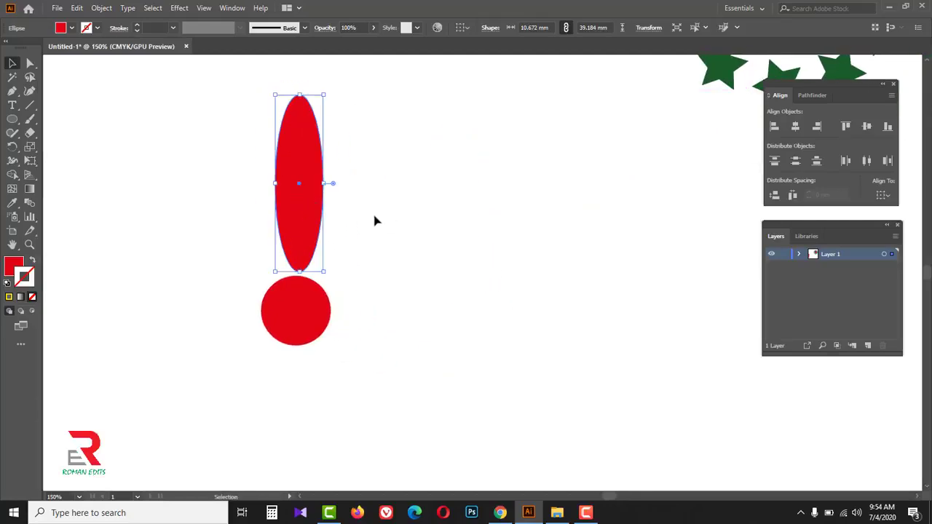
# - Fill the narrow ellipse with dark green
pyautogui.click(71, 31)
pyautogui.click(56, 55)
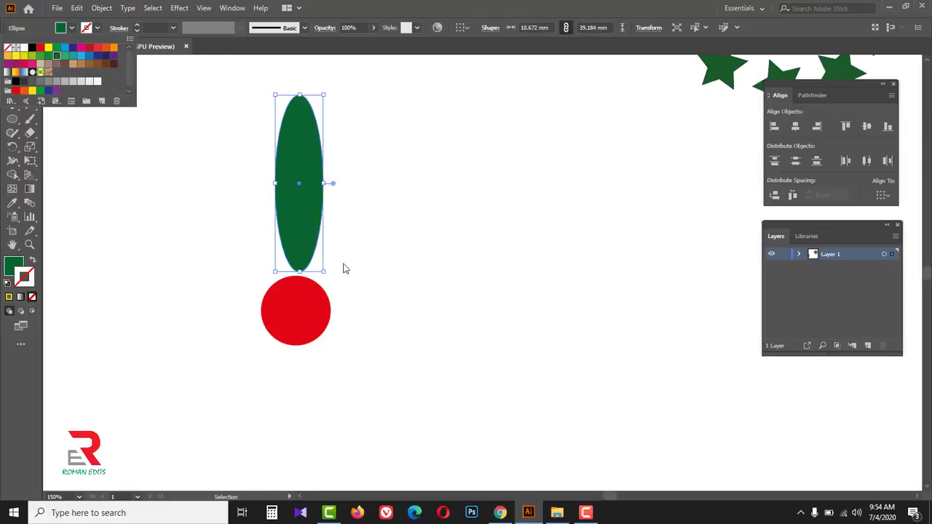
pyautogui.click(369, 228)
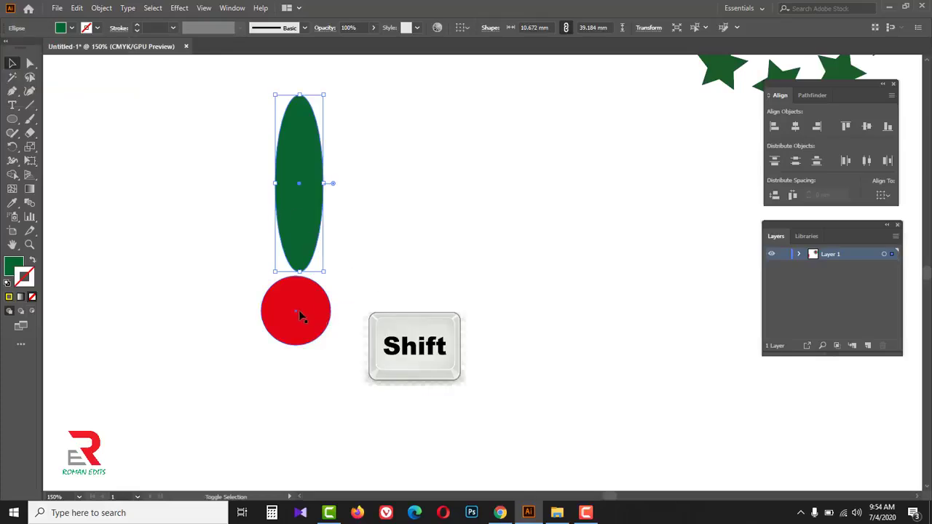
# - Make a copy of the green ellipse and red circle rotated by 360/15 degrees about the circle's center
pyautogui.keyDown('shift'); pyautogui.click(301, 314); pyautogui.keyUp('shift')
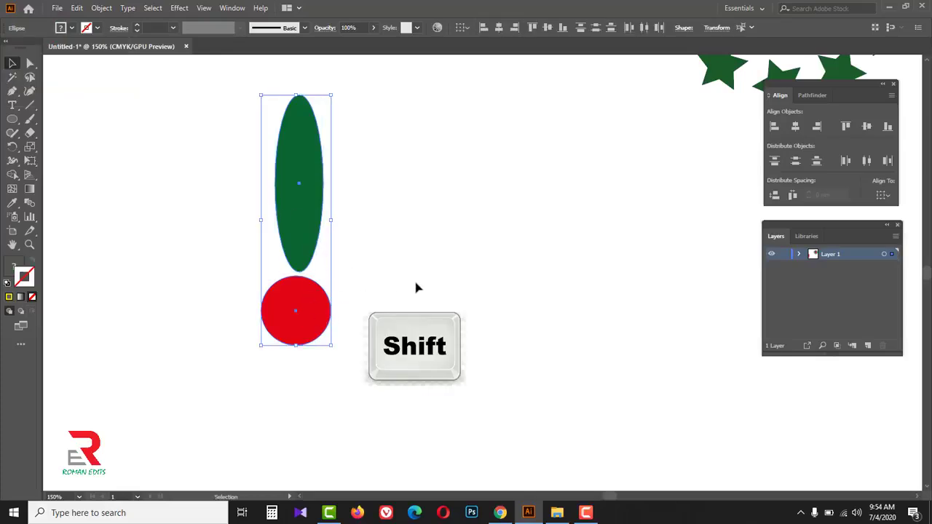
pyautogui.click(14, 150)
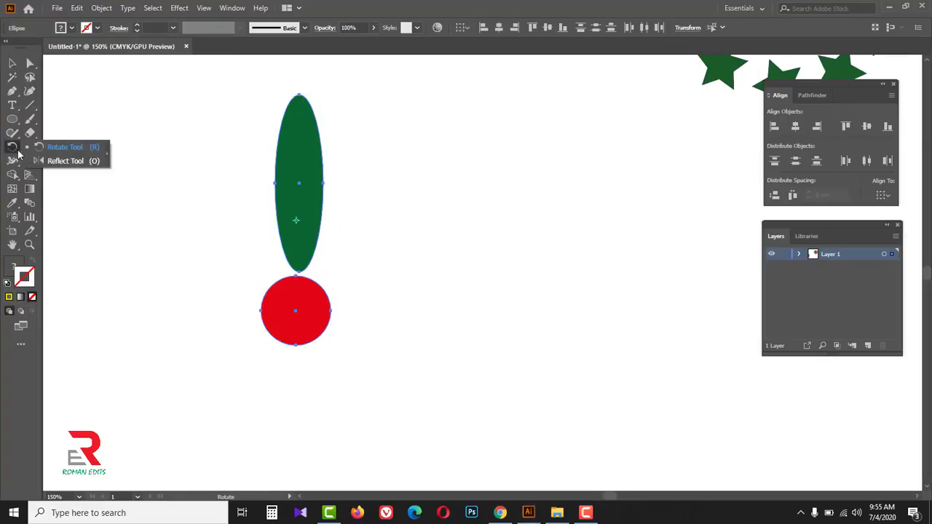
pyautogui.click(64, 149)
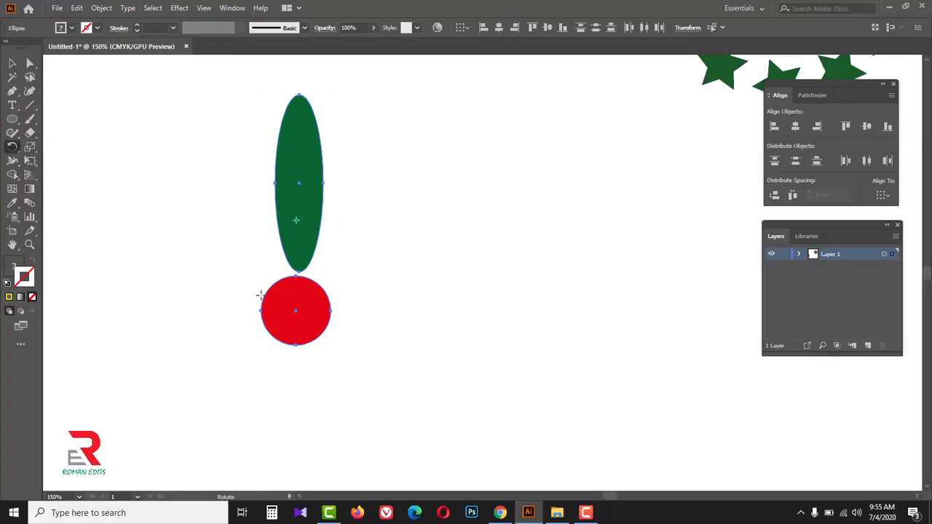
pyautogui.press('alt')
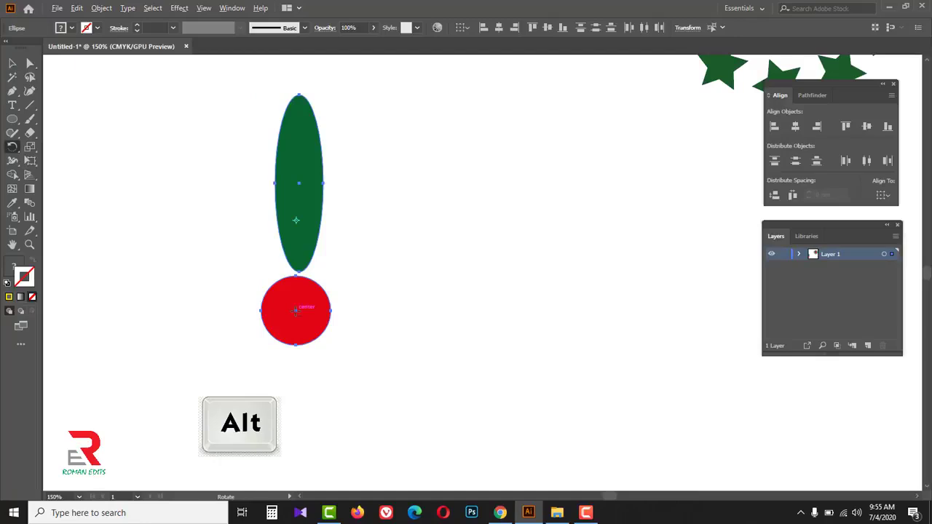
pyautogui.keyDown('alt'); pyautogui.click(295, 310); pyautogui.keyUp('alt')
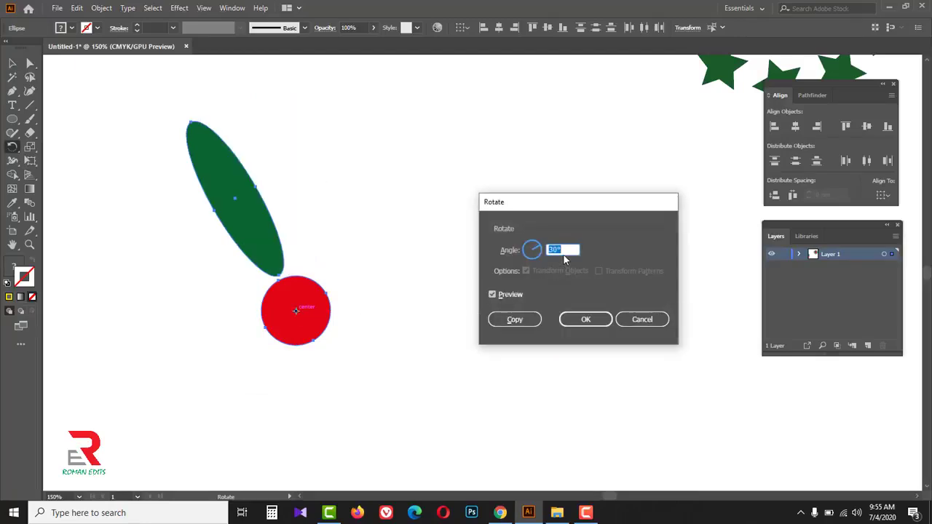
pyautogui.write('3')
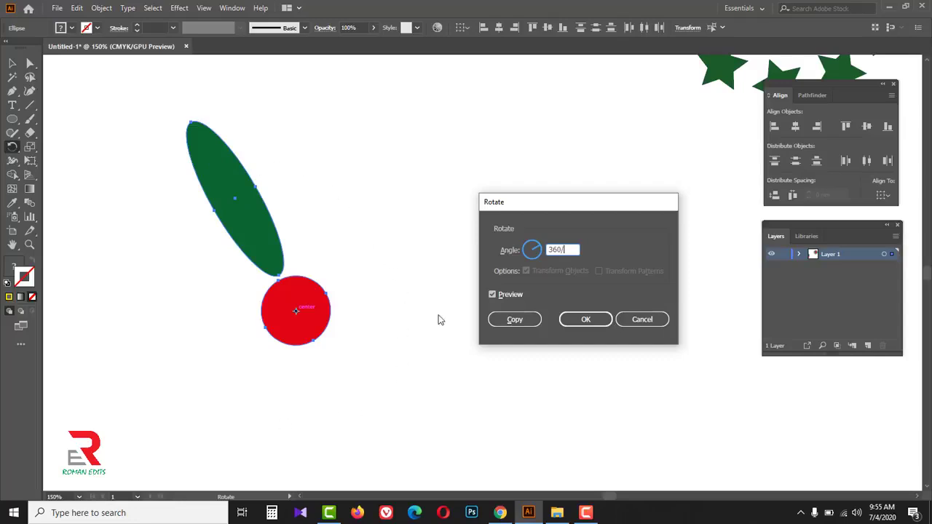
pyautogui.write('15')
pyautogui.click(515, 320)
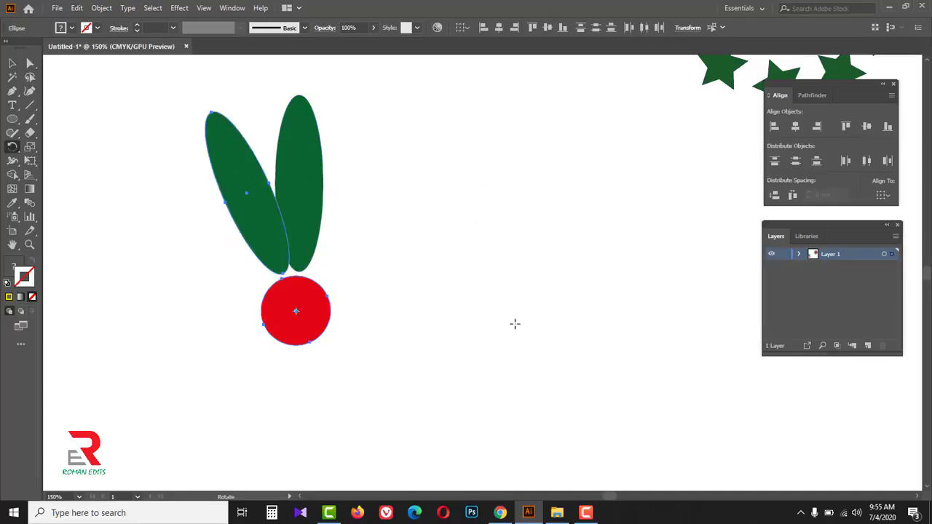
# - Repeat the rotated copy until 15 green petals fully surround the red circle, and deselect the artwork
pyautogui.hotkey('ctrl', 'd')
pyautogui.hotkey('ctrl', 'd')
pyautogui.hotkey('ctrl', 'd')
pyautogui.hotkey('ctrl', 'd')
pyautogui.hotkey('ctrl', 'd')
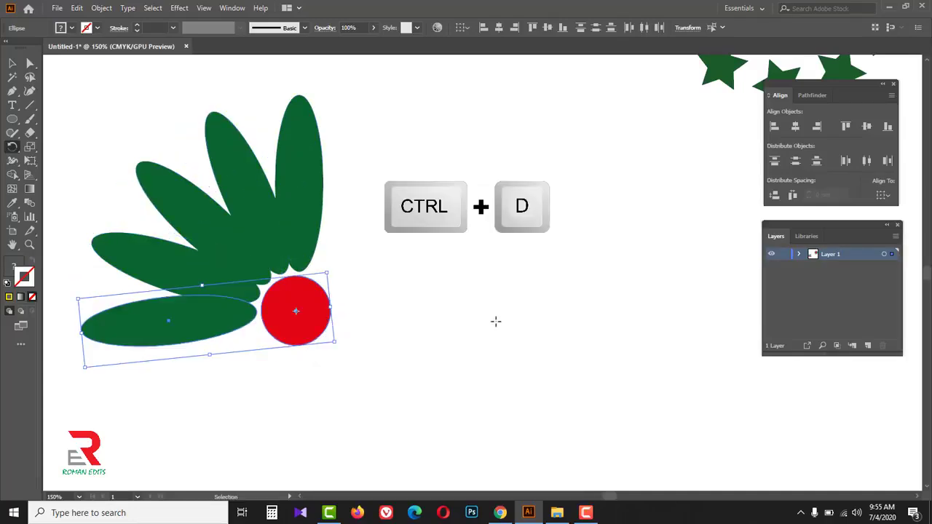
pyautogui.hotkey('ctrl', 'd')
pyautogui.hotkey('ctrl', 'd')
pyautogui.hotkey('ctrl', 'd')
pyautogui.hotkey('ctrl', 'd')
pyautogui.hotkey('ctrl', 'd')
pyautogui.hotkey('ctrl', 'd')
pyautogui.hotkey('ctrl', 'd')
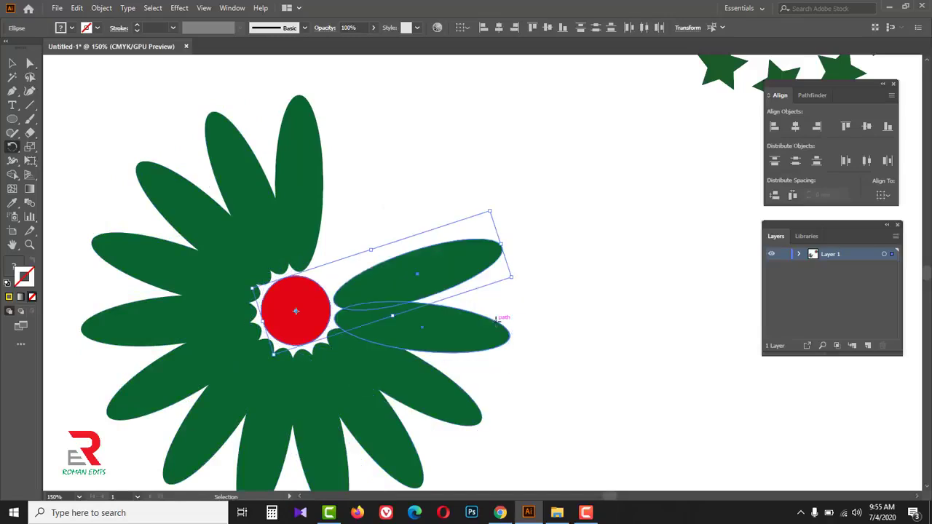
pyautogui.hotkey('ctrl', 'd')
pyautogui.hotkey('ctrl', 'alt', 'space')
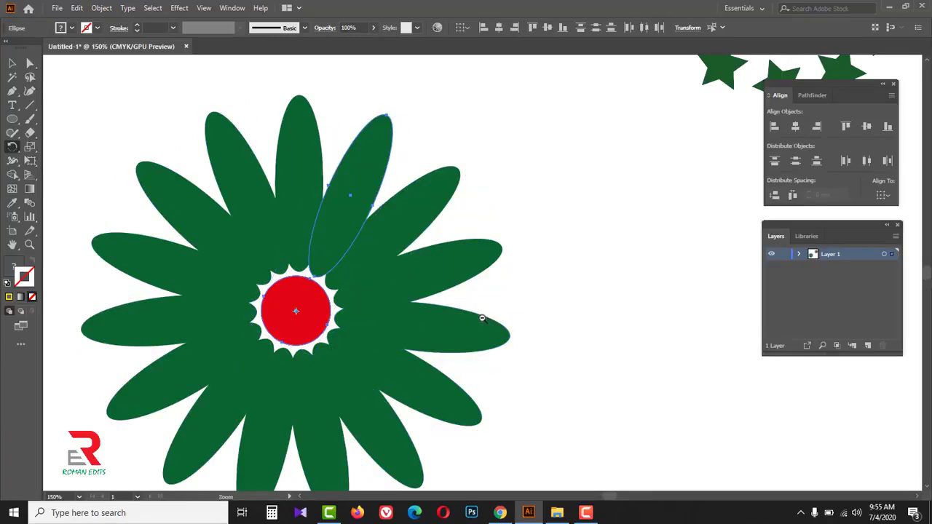
pyautogui.keyDown('ctrl'); pyautogui.keyDown('alt'); pyautogui.click(459, 311); pyautogui.keyUp('alt'); pyautogui.keyUp('ctrl')
pyautogui.click(11, 63)
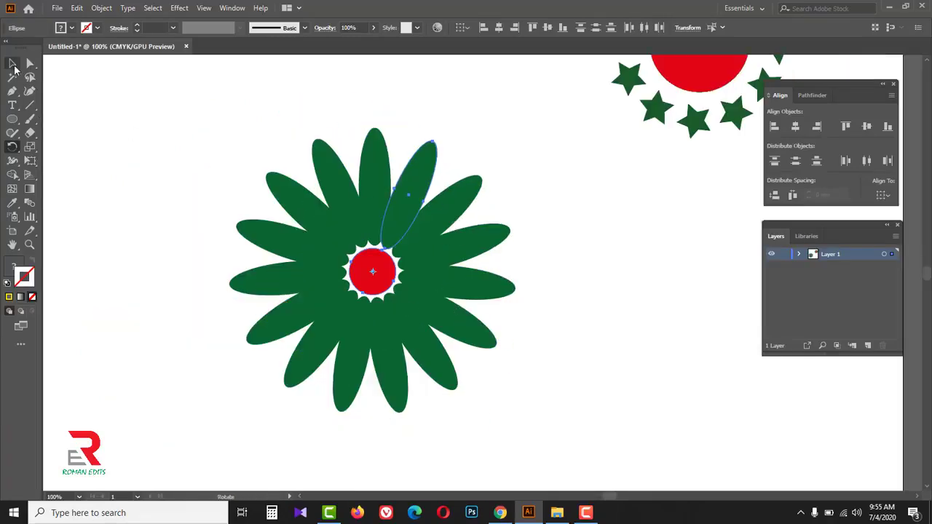
pyautogui.click(155, 125)
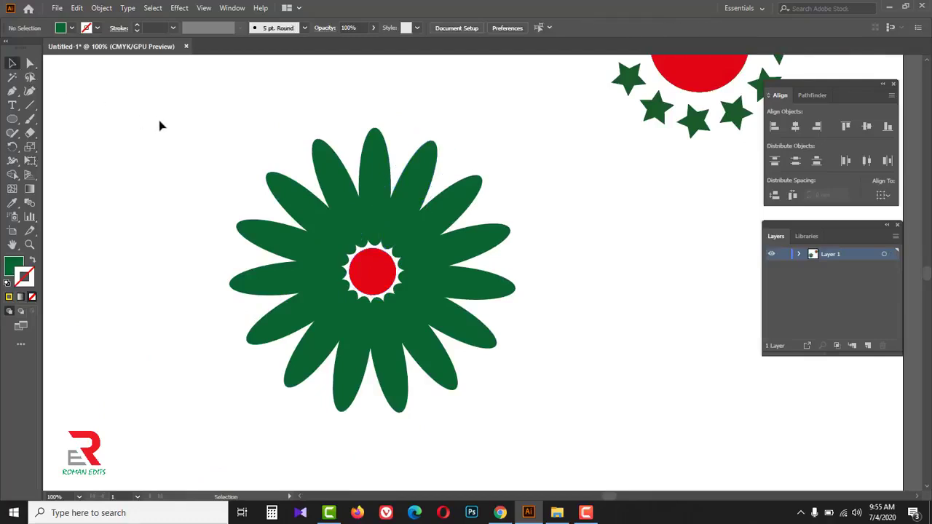
# - Fill seven alternating petals of the flower with orange and deselect them
pyautogui.keyDown('shift'); pyautogui.click(313, 215); pyautogui.keyUp('shift')
pyautogui.keyDown('shift'); pyautogui.click(406, 191); pyautogui.keyUp('shift')
pyautogui.keyDown('shift'); pyautogui.click(480, 239); pyautogui.keyUp('shift')
pyautogui.keyDown('shift'); pyautogui.click(460, 329); pyautogui.keyUp('shift')
pyautogui.keyDown('shift'); pyautogui.click(399, 374); pyautogui.keyUp('shift')
pyautogui.keyDown('shift'); pyautogui.click(320, 343); pyautogui.keyUp('shift')
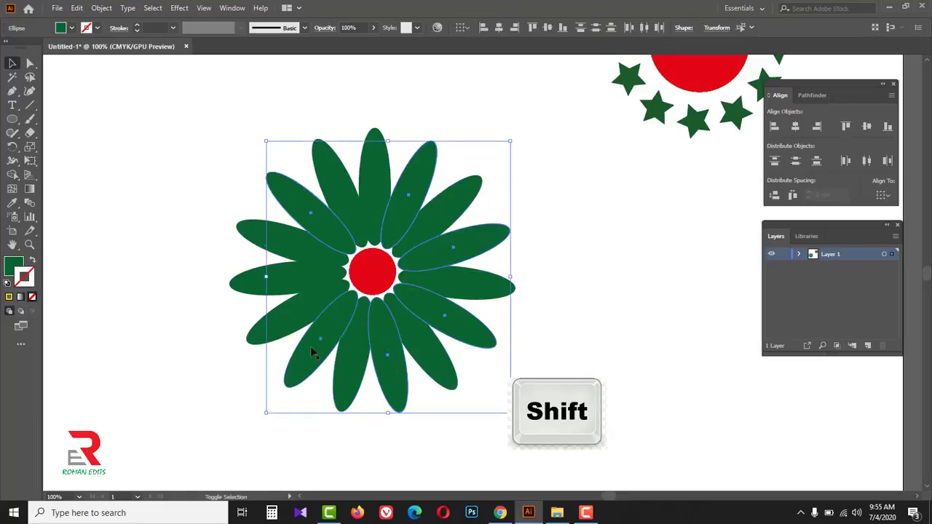
pyautogui.keyDown('shift'); pyautogui.click(286, 281); pyautogui.keyUp('shift')
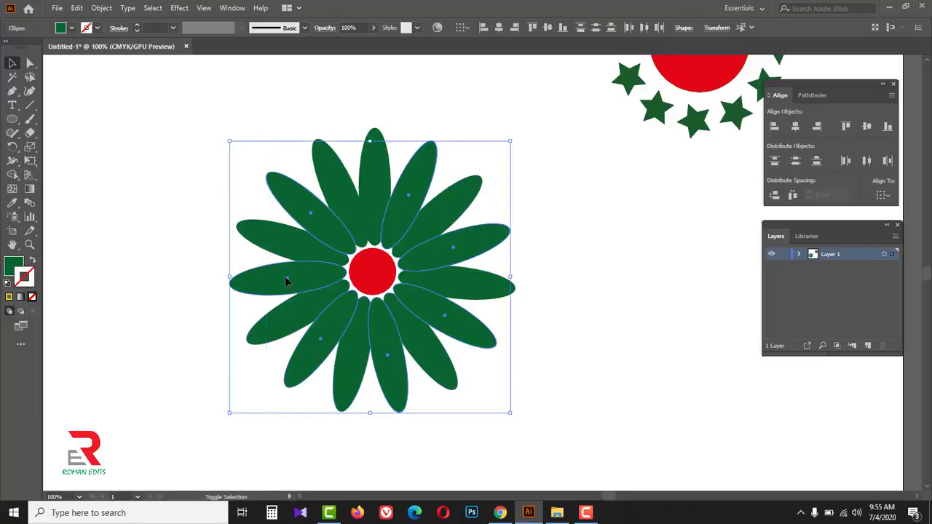
pyautogui.click(72, 28)
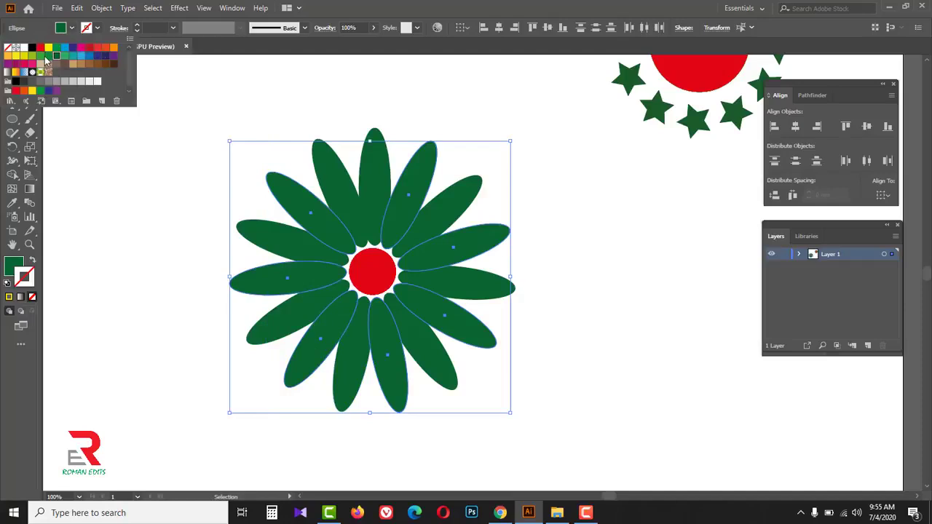
pyautogui.click(11, 61)
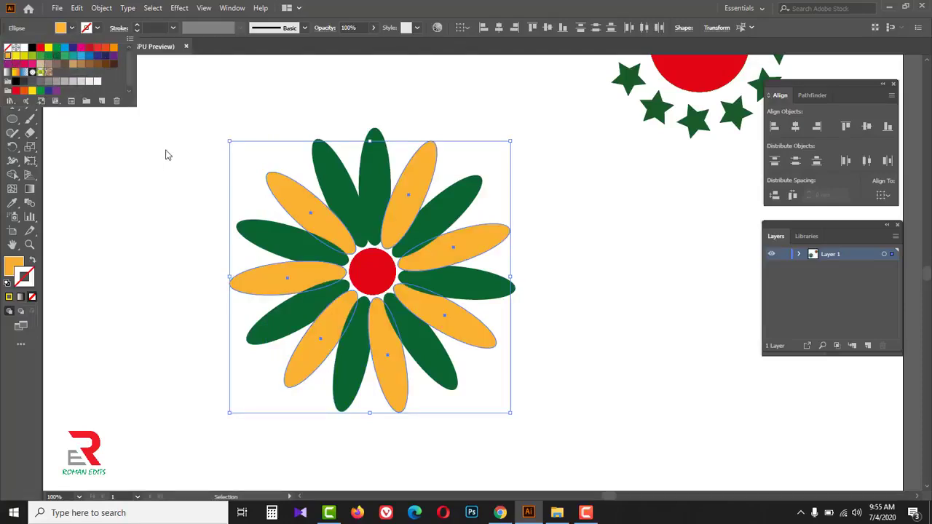
pyautogui.click(161, 173)
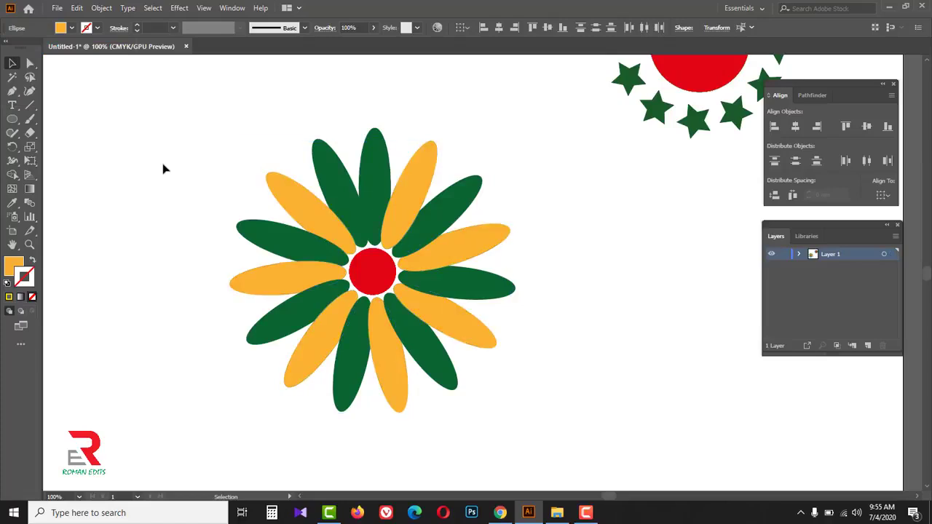
# - Move the whole flower up the artboard so it stands beside the star ring, and deselect it
pyautogui.press('z')
pyautogui.keyDown('alt'); pyautogui.click(191, 166); pyautogui.keyUp('alt')
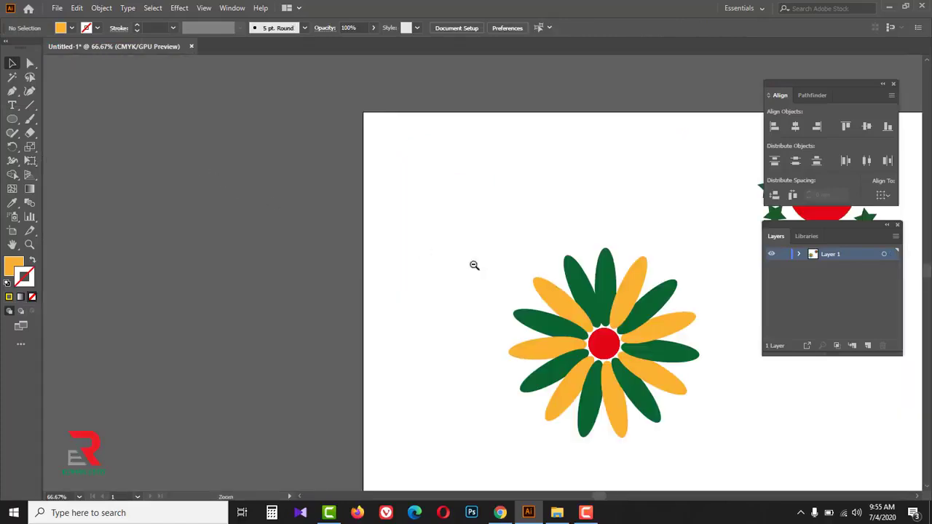
pyautogui.moveTo(676, 337); pyautogui.dragTo(262, 235)
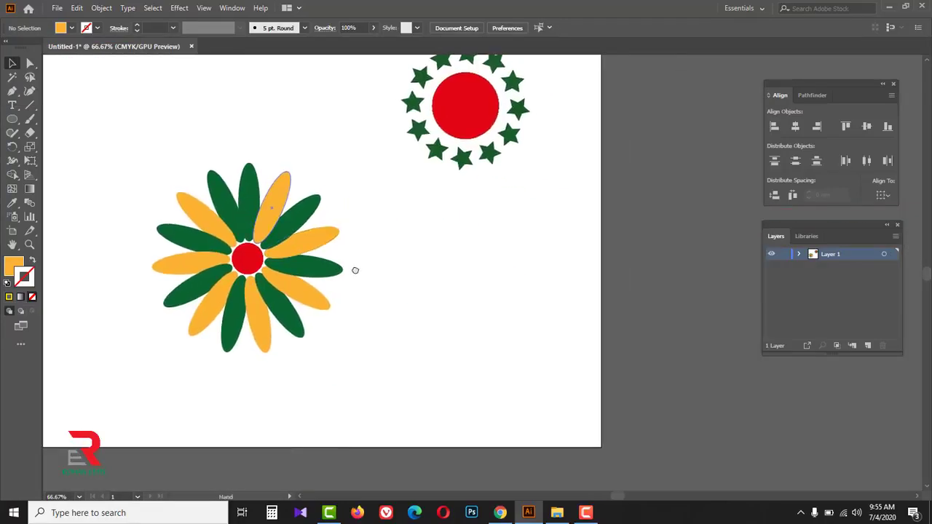
pyautogui.moveTo(350, 266); pyautogui.dragTo(436, 326)
pyautogui.press('v')
pyautogui.moveTo(221, 208); pyautogui.dragTo(429, 414)
pyautogui.moveTo(380, 313); pyautogui.dragTo(395, 188)
pyautogui.click(509, 319)
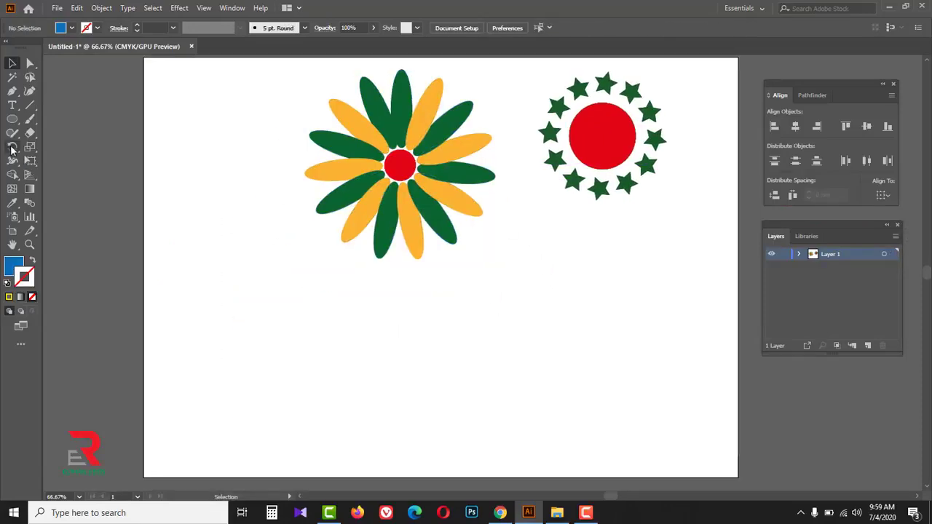
# - Draw a blue hexagon about 93 mm across its corners in the empty area below the flower
pyautogui.moveTo(12, 148); pyautogui.dragTo(30, 145)
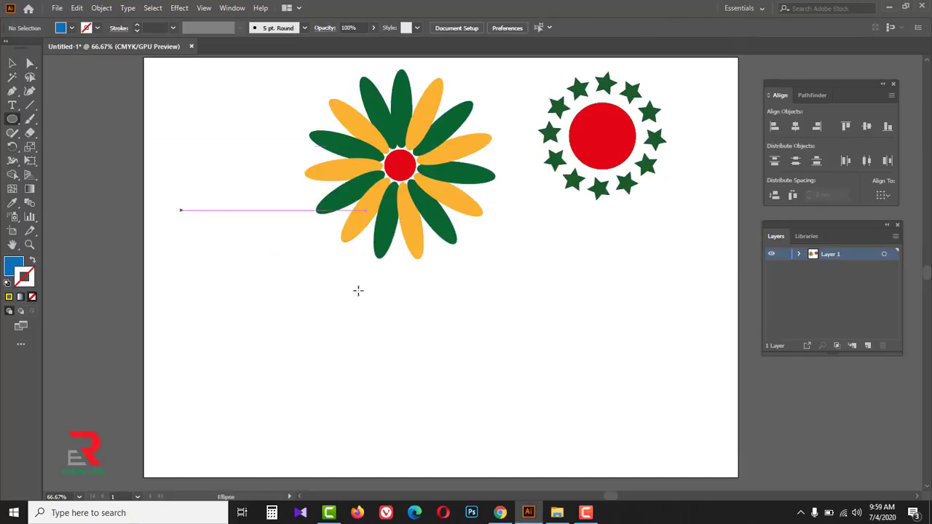
pyautogui.click(20, 122)
pyautogui.moveTo(13, 119); pyautogui.dragTo(78, 161)
pyautogui.moveTo(277, 321)
pyautogui.mouseDown()
pyautogui.moveTo(372, 364)
pyautogui.moveTo(365, 362)
pyautogui.mouseUp()
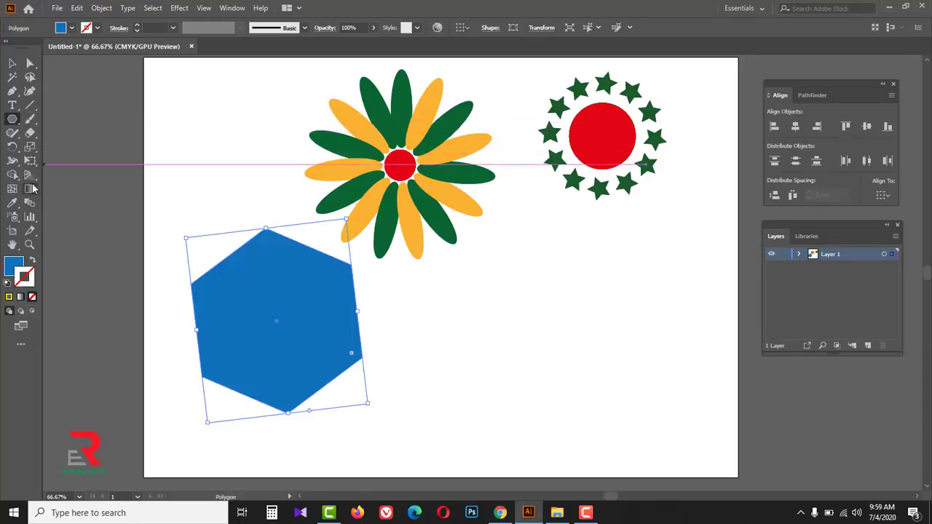
# - Rotate the blue hexagon freehand, and make a copy of it rotated 5° about its center
pyautogui.moveTo(14, 150); pyautogui.dragTo(59, 152)
pyautogui.moveTo(501, 267); pyautogui.dragTo(456, 285)
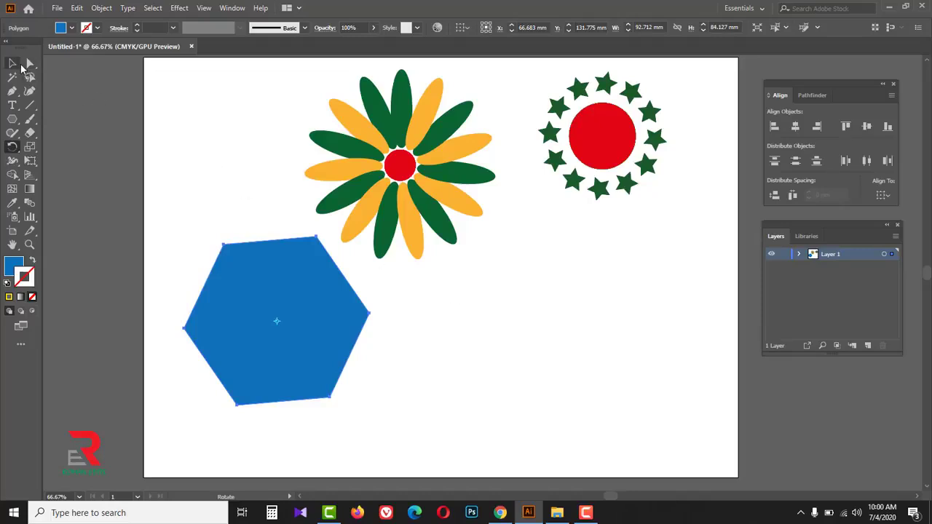
pyautogui.keyDown('alt'); pyautogui.click(277, 322); pyautogui.keyUp('alt')
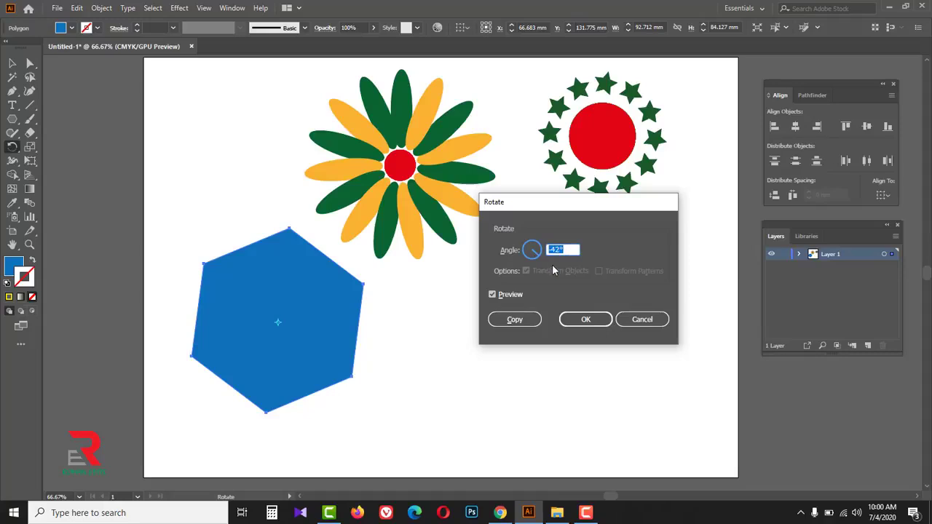
pyautogui.write('5')
pyautogui.click(514, 320)
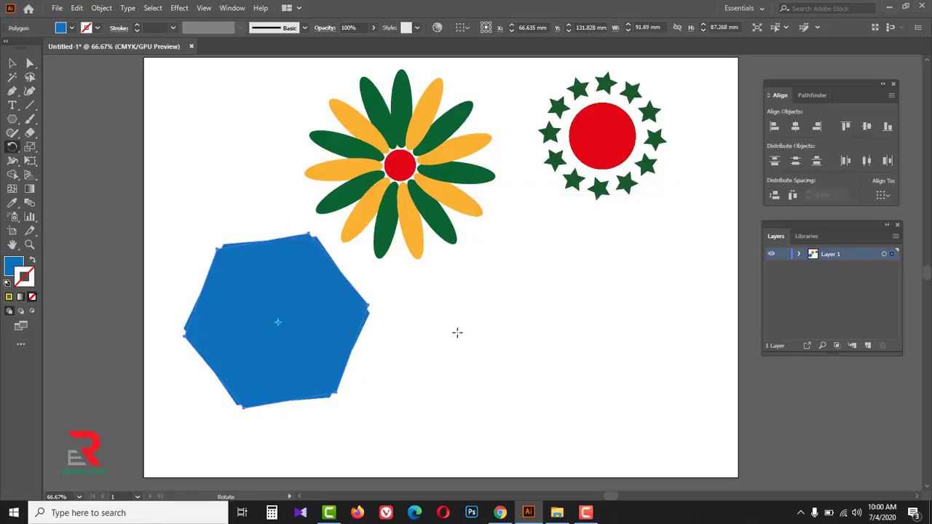
# - Repeat the 5° hexagon copy until the overlapping hexagons form a complete round shape with a serrated edge
pyautogui.hotkey('ctrl', 'd')
pyautogui.hotkey('ctrl', 'd')
pyautogui.hotkey('ctrl', 'd')
pyautogui.hotkey('ctrl', 'd')
pyautogui.hotkey('ctrl', 'd')
pyautogui.hotkey('ctrl', 'd')
pyautogui.hotkey('ctrl', 'd')
pyautogui.hotkey('ctrl', 'd')
pyautogui.hotkey('ctrl', 'd')
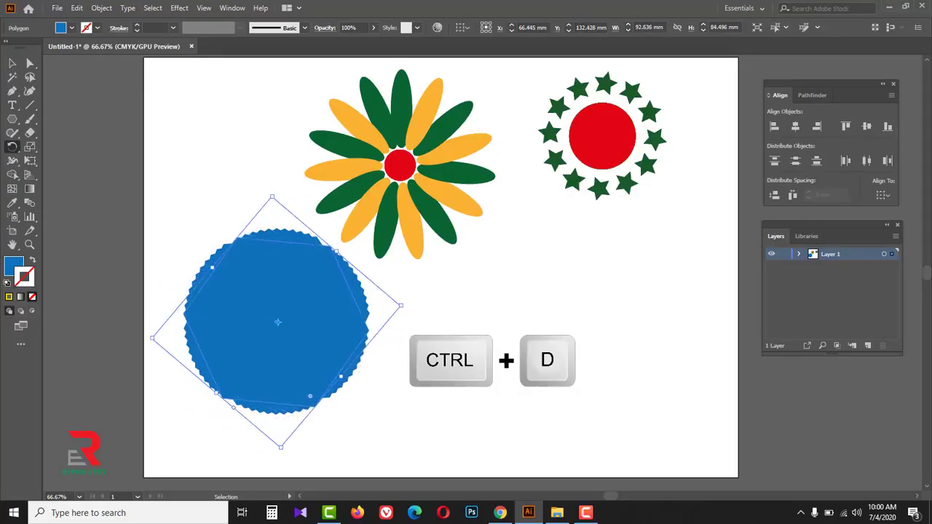
pyautogui.press('r')
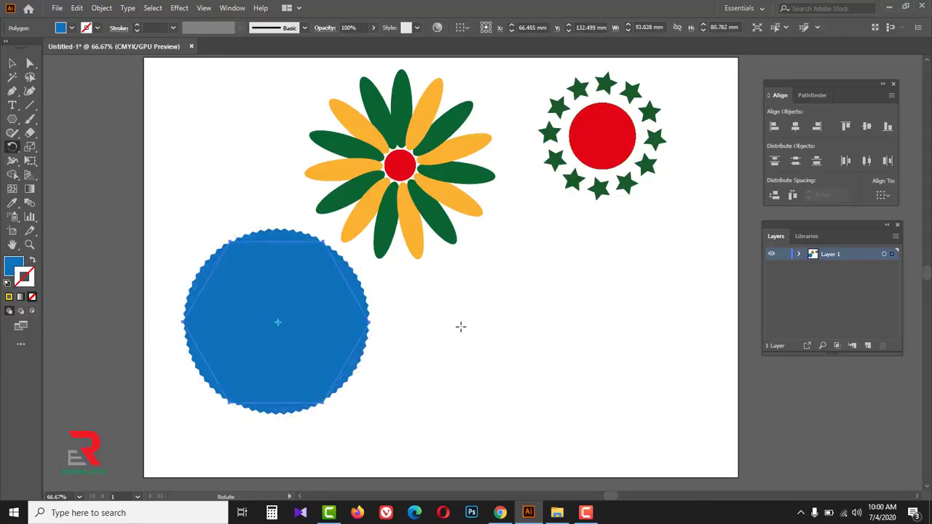
# - Examine the overlapping hexagon copies in Outline view, and return to the normal preview
pyautogui.hotkey('ctrl', 'y')
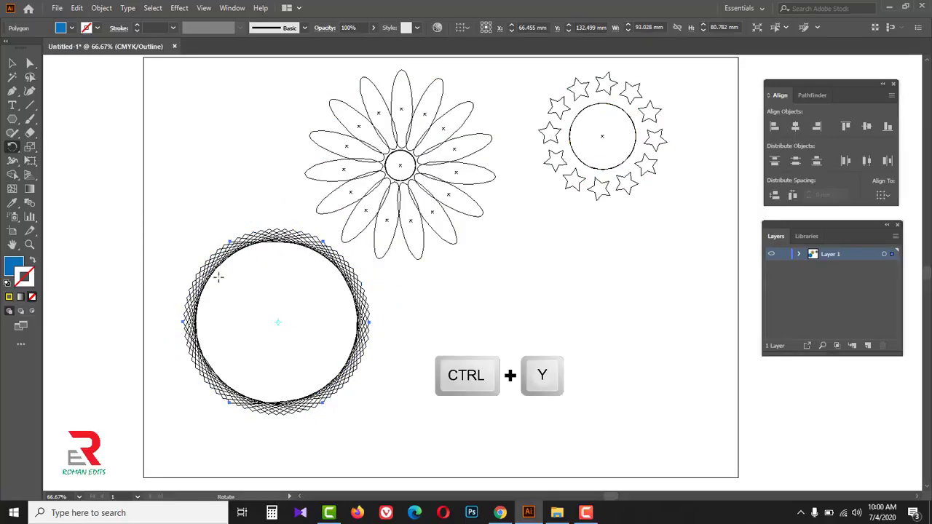
pyautogui.press('z')
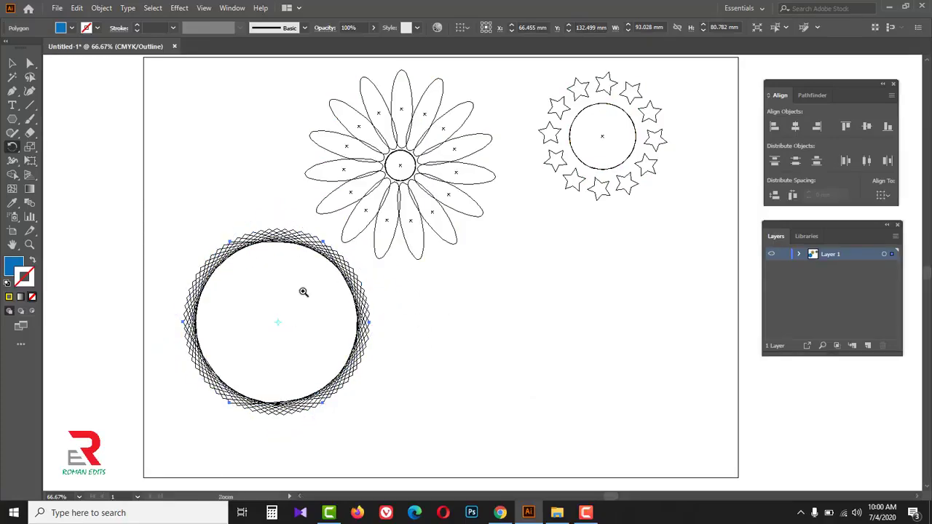
pyautogui.click(305, 292)
pyautogui.press('h')
pyautogui.moveTo(468, 313); pyautogui.dragTo(370, 308)
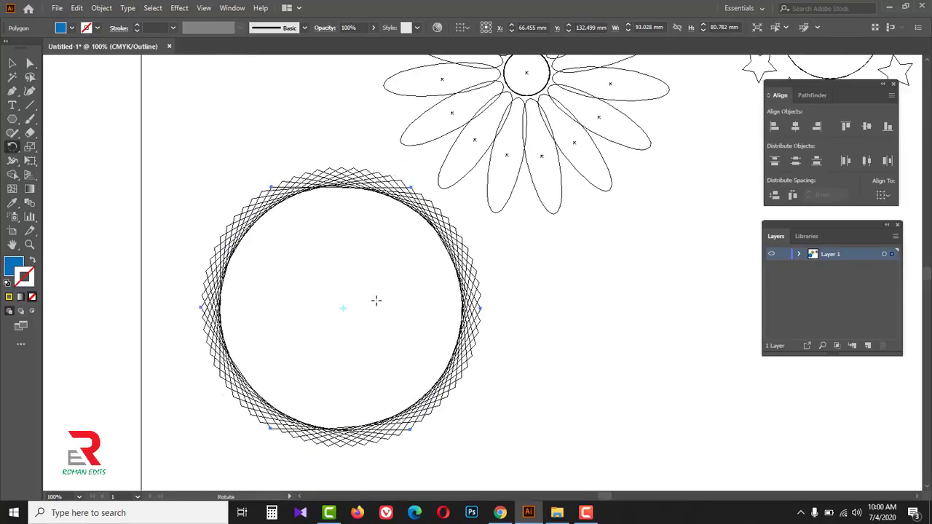
pyautogui.hotkey('ctrl', 'y')
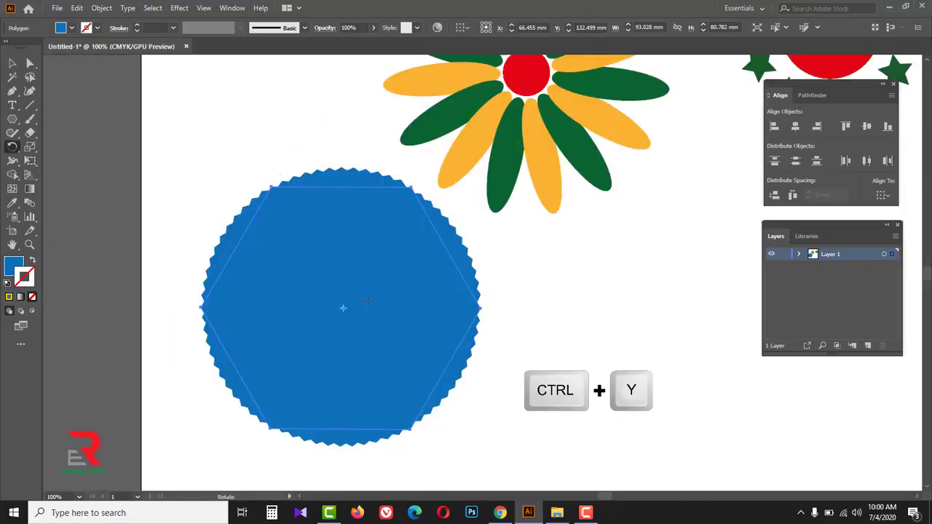
pyautogui.keyDown('alt'); pyautogui.click(435, 322); pyautogui.keyUp('alt')
pyautogui.keyDown('alt'); pyautogui.click(440, 323); pyautogui.keyUp('alt')
pyautogui.moveTo(587, 250); pyautogui.dragTo(317, 353)
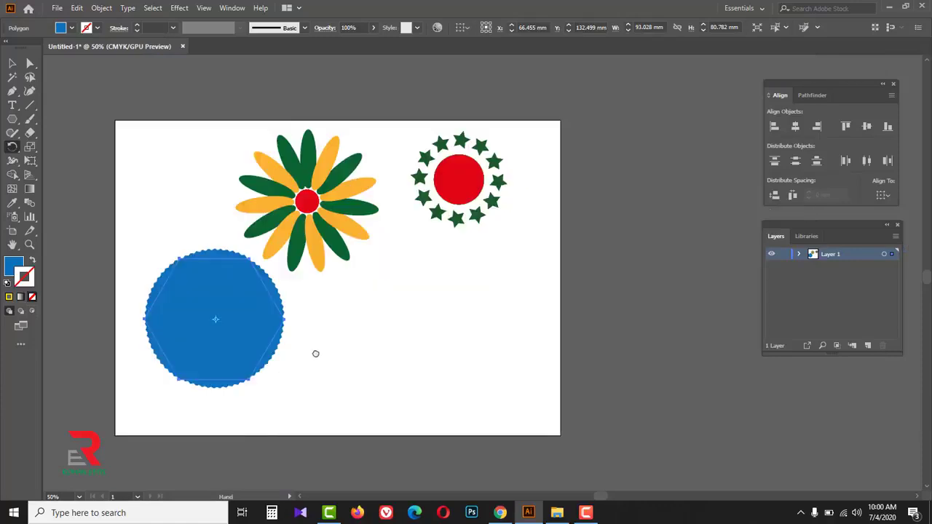
# - Move the blue serrated shape to the artboard's lower right, below the star ring, and deselect it
pyautogui.click(13, 63)
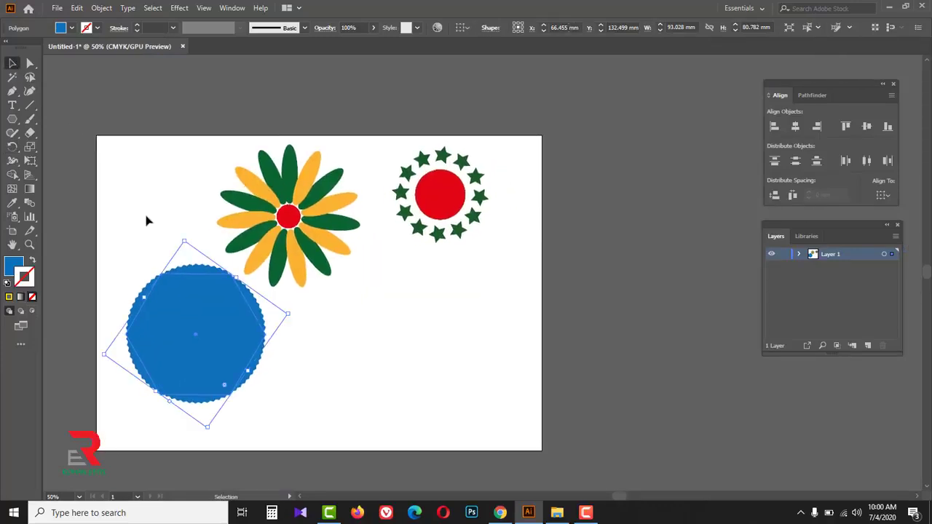
pyautogui.moveTo(214, 333); pyautogui.dragTo(495, 324)
pyautogui.click(337, 349)
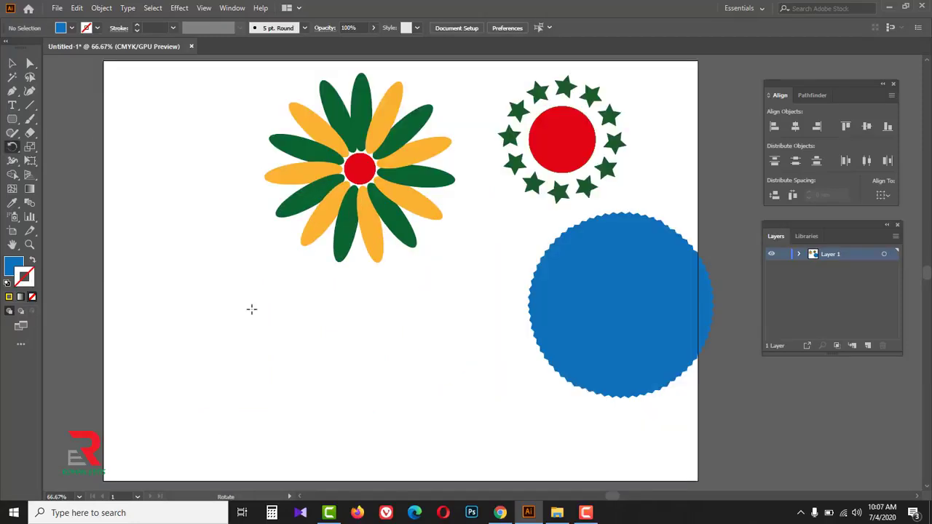
# - Draw a wide blue ellipse about 112 mm by 39 mm in the empty area below the petal flower
pyautogui.click(13, 148)
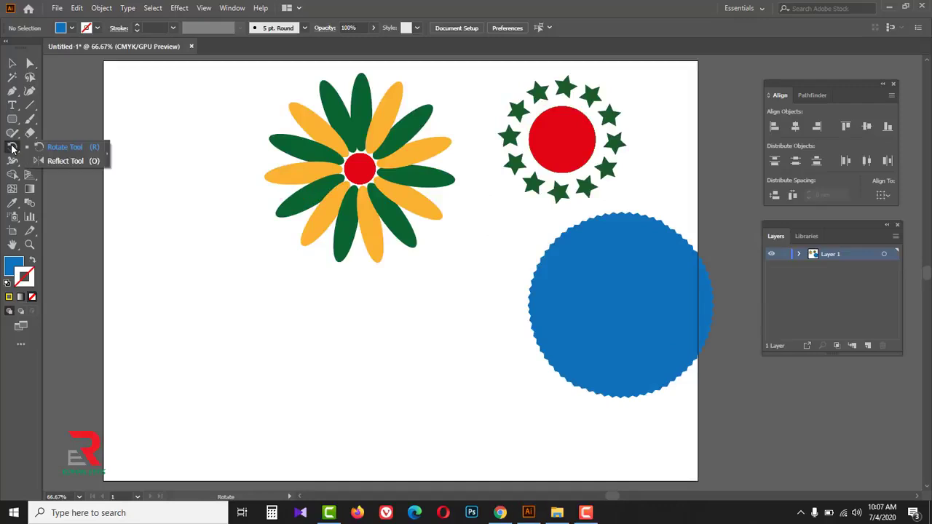
pyautogui.click(13, 120)
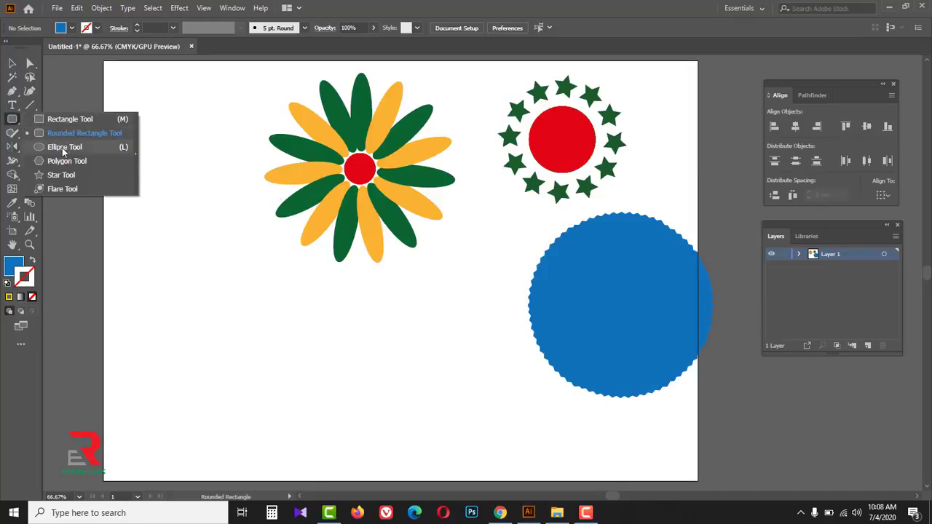
pyautogui.click(61, 148)
pyautogui.moveTo(159, 323); pyautogui.dragTo(384, 401)
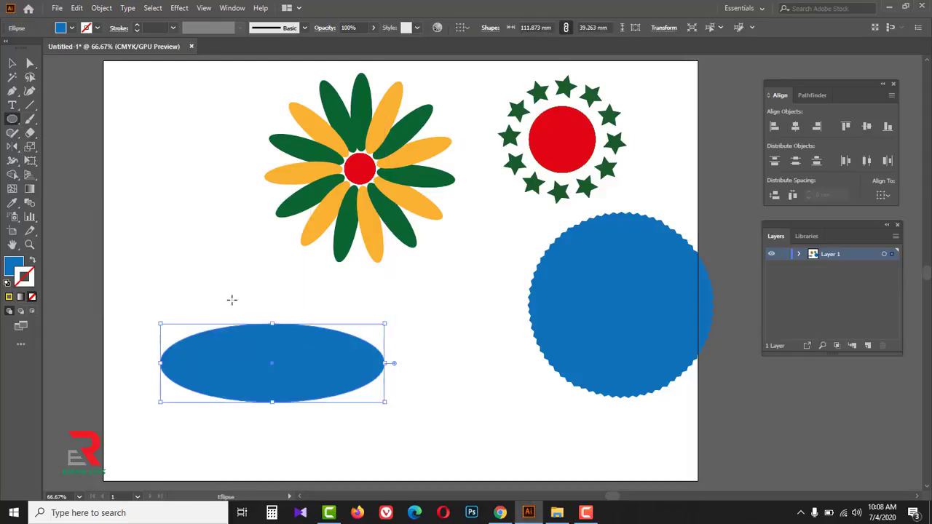
# - Delete the ellipse's right anchor point so that only its left half remains
pyautogui.click(30, 63)
pyautogui.click(80, 70)
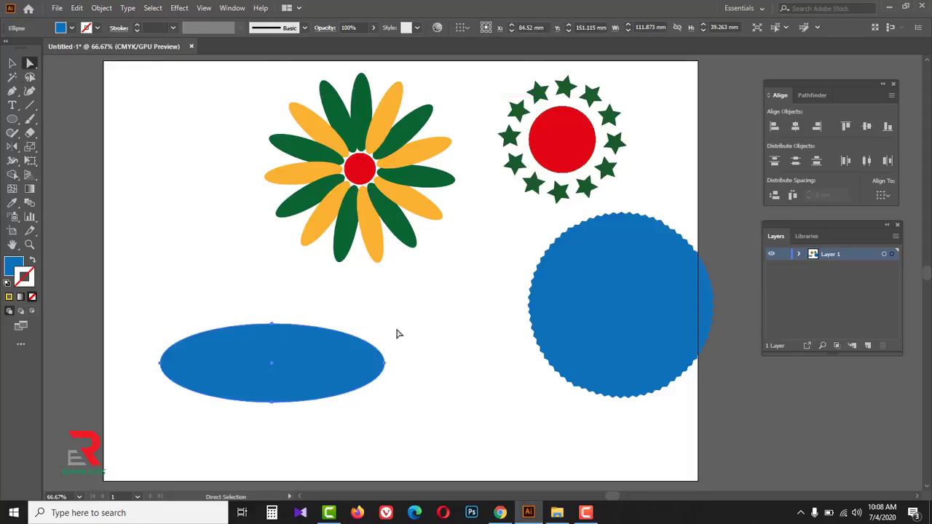
pyautogui.moveTo(399, 341); pyautogui.dragTo(350, 419)
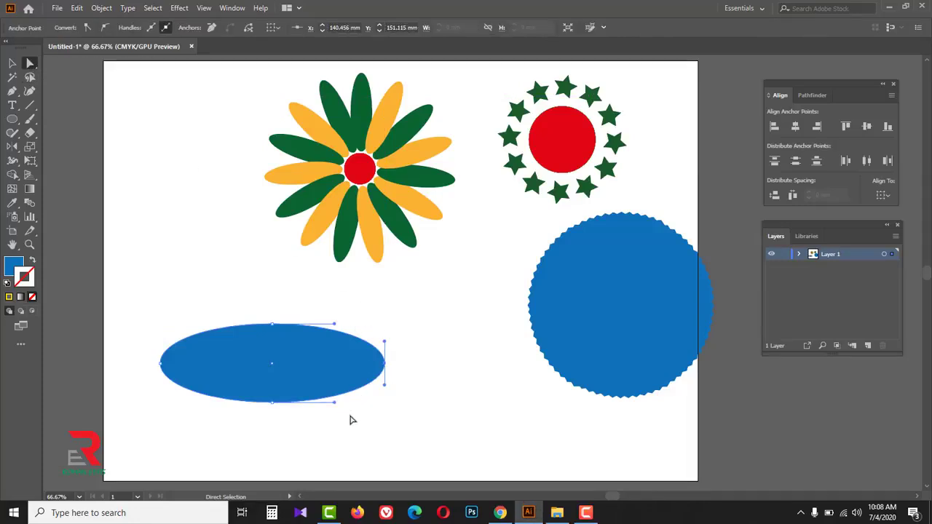
pyautogui.press('Delete')
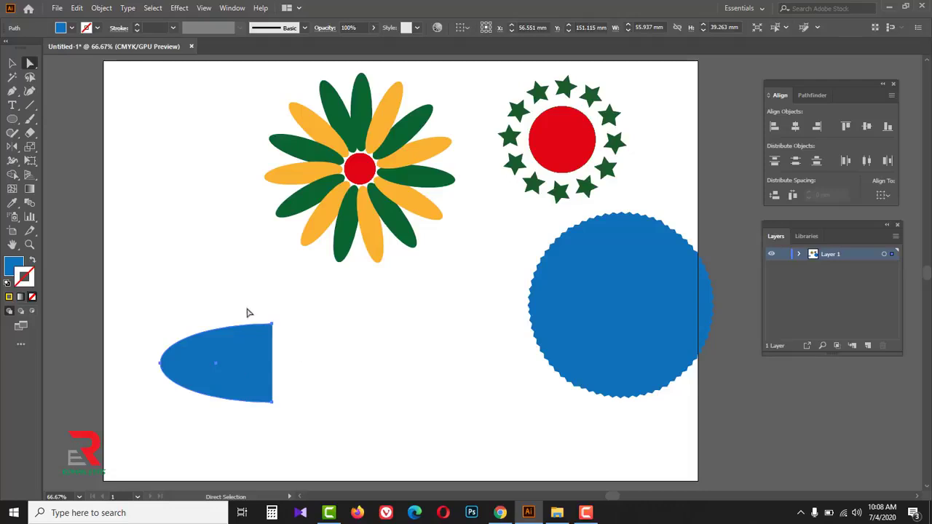
# - Reflect a copy of the half ellipse across its straight vertical edge to complete the oval, and deselect it
pyautogui.click(13, 148)
pyautogui.moveTo(13, 151); pyautogui.dragTo(56, 163)
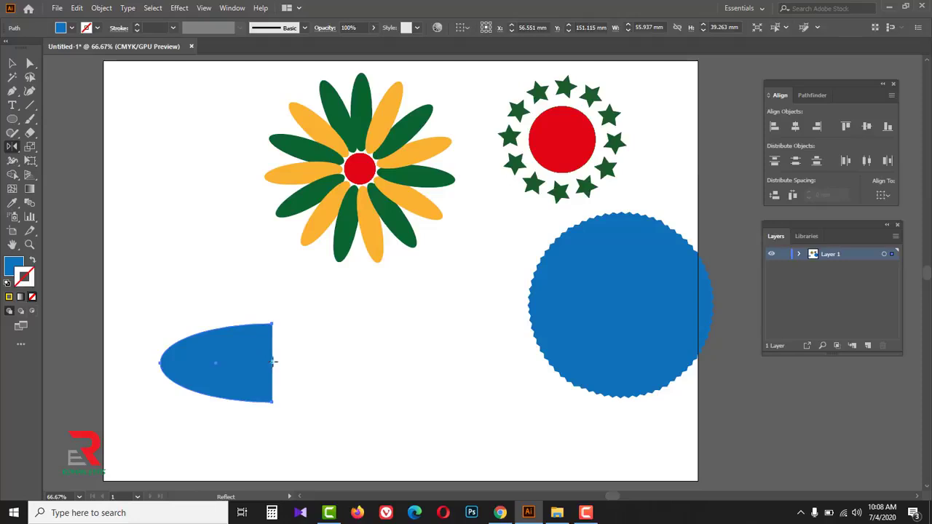
pyautogui.moveTo(285, 319); pyautogui.dragTo(254, 300)
pyautogui.click(11, 63)
pyautogui.click(245, 308)
# - Examine the join between the two mirrored halves in Outline view, and return to the normal preview
pyautogui.hotkey('ctrl', 'space')
pyautogui.click(291, 371)
pyautogui.click(460, 286)
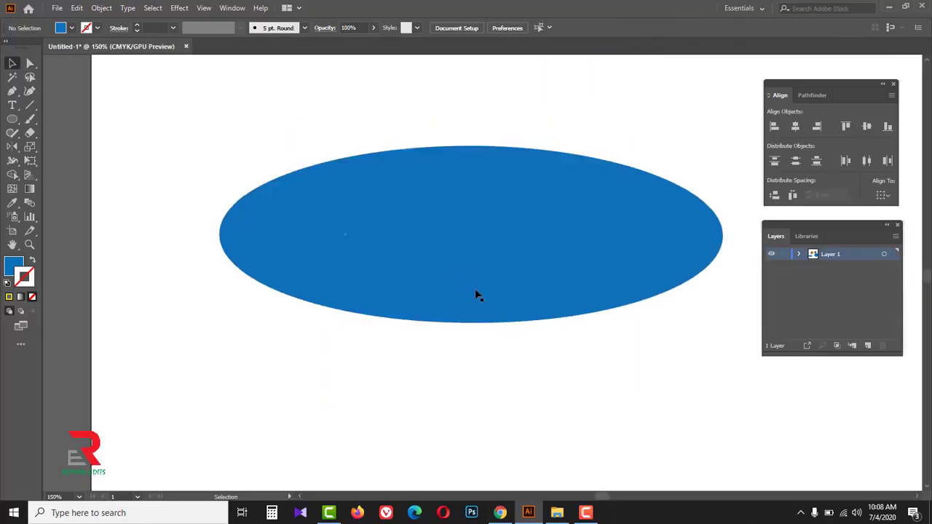
pyautogui.hotkey('ctrl', 'y')
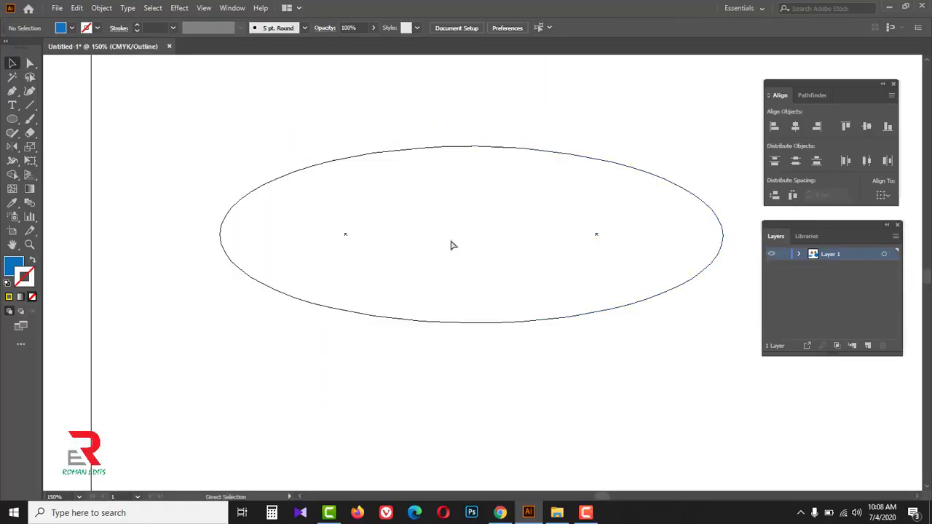
pyautogui.hotkey('ctrl', 'y')
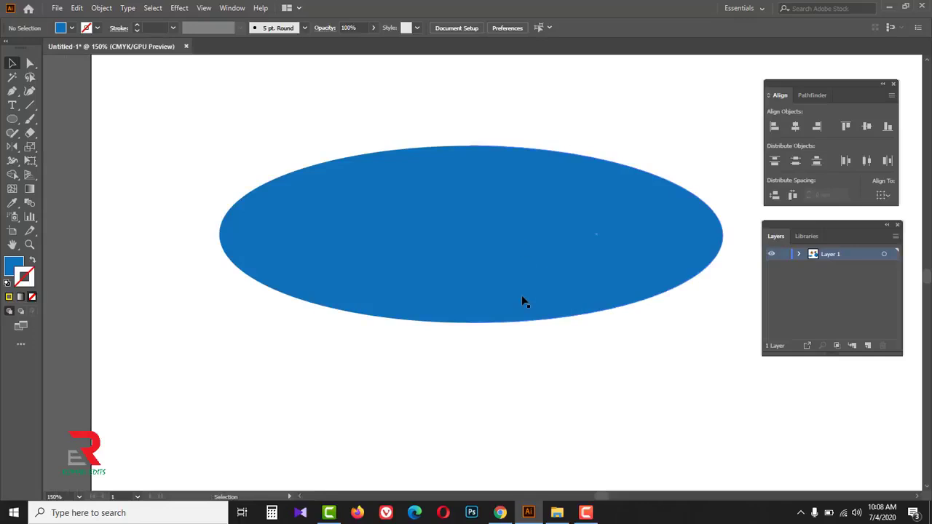
pyautogui.hotkey('ctrl', 'y')
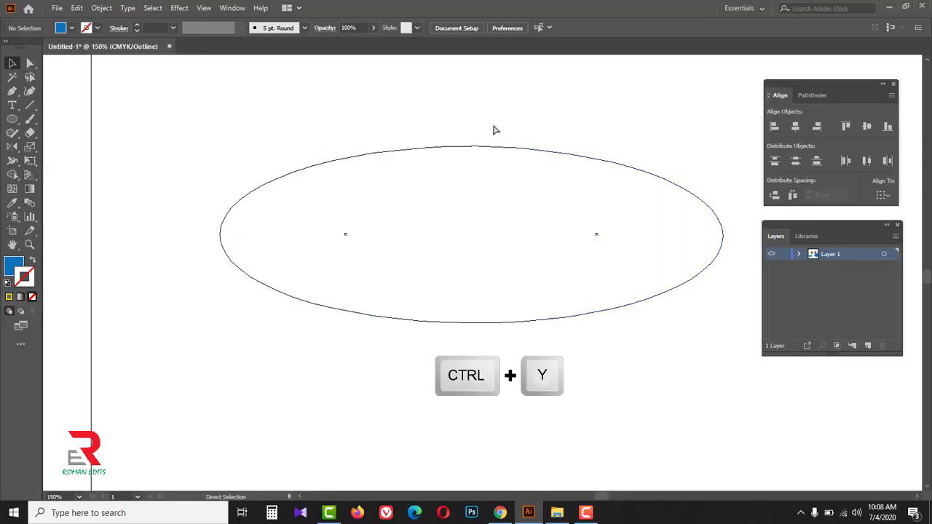
pyautogui.hotkey('ctrl', 'y')
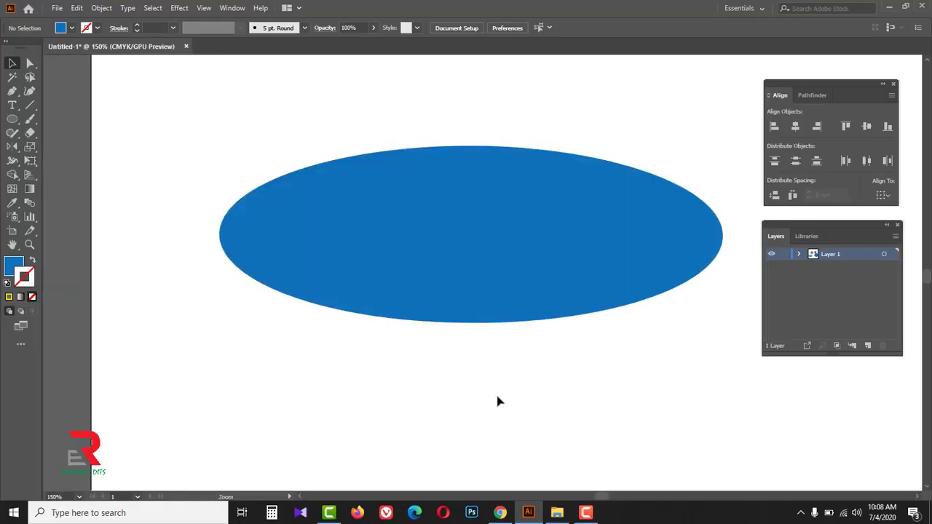
# - Fill the right half of the mirrored ellipse with green
pyautogui.keyDown('ctrl'); pyautogui.keyDown('alt'); pyautogui.click(495, 383); pyautogui.keyUp('alt'); pyautogui.keyUp('ctrl')
pyautogui.keyDown('ctrl'); pyautogui.keyDown('alt'); pyautogui.click(495, 383); pyautogui.keyUp('alt'); pyautogui.keyUp('ctrl')
pyautogui.keyDown('ctrl'); pyautogui.keyDown('alt'); pyautogui.click(495, 383); pyautogui.keyUp('alt'); pyautogui.keyUp('ctrl')
pyautogui.moveTo(583, 177); pyautogui.dragTo(409, 415)
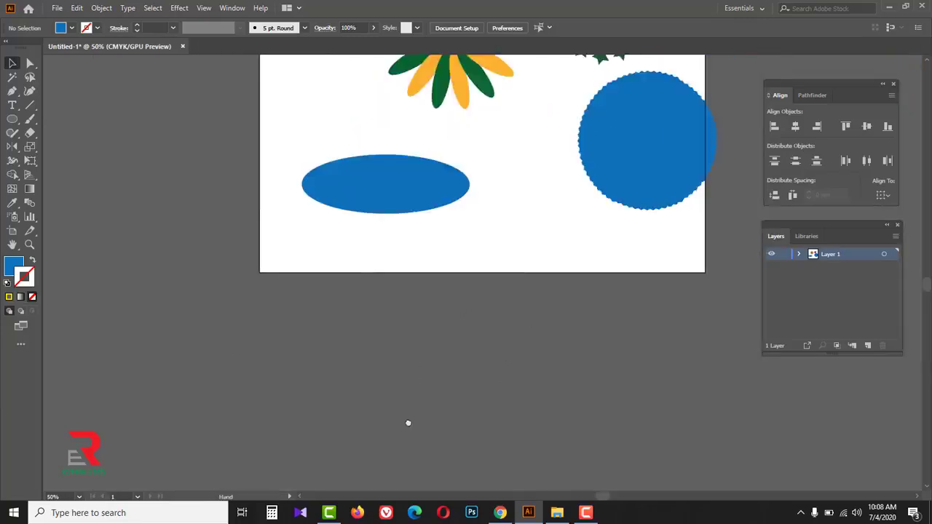
pyautogui.click(290, 406)
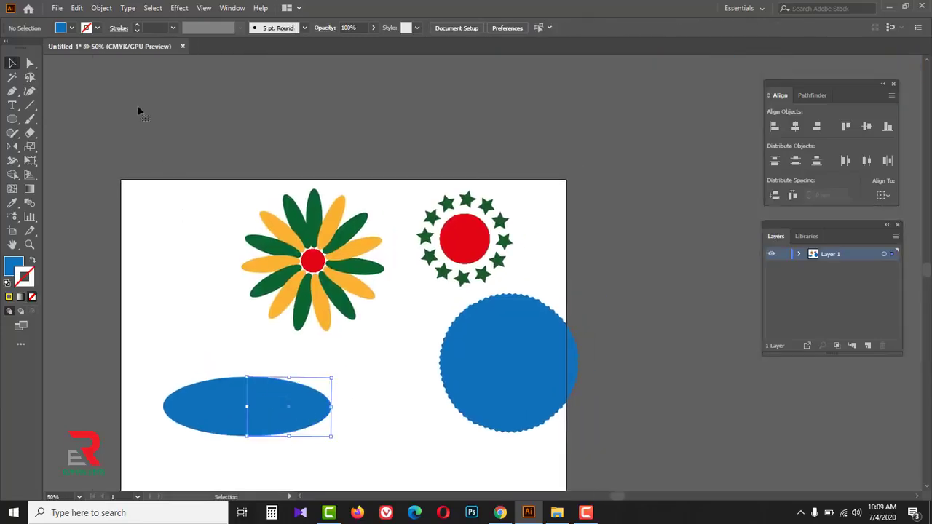
pyautogui.click(72, 29)
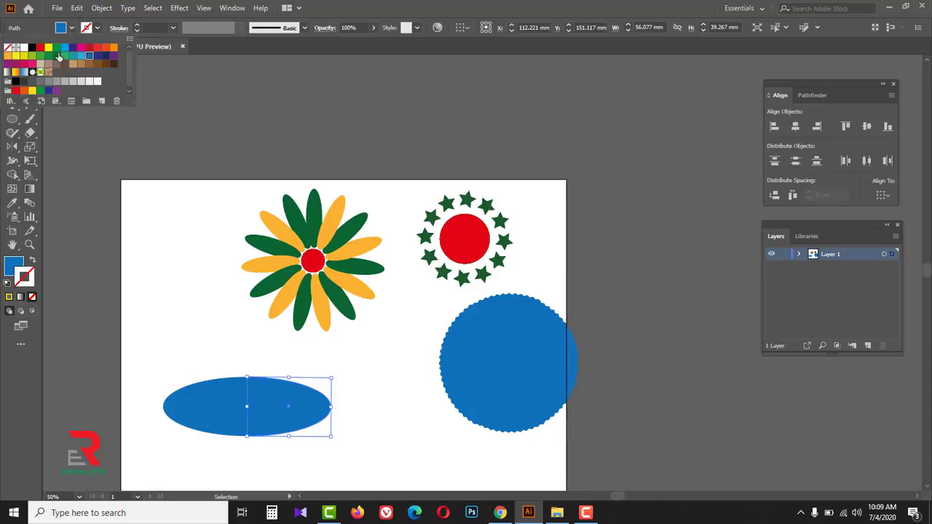
pyautogui.click(57, 48)
pyautogui.click(152, 264)
# - Fill the left half of the mirrored ellipse with red, and deselect it
pyautogui.click(195, 412)
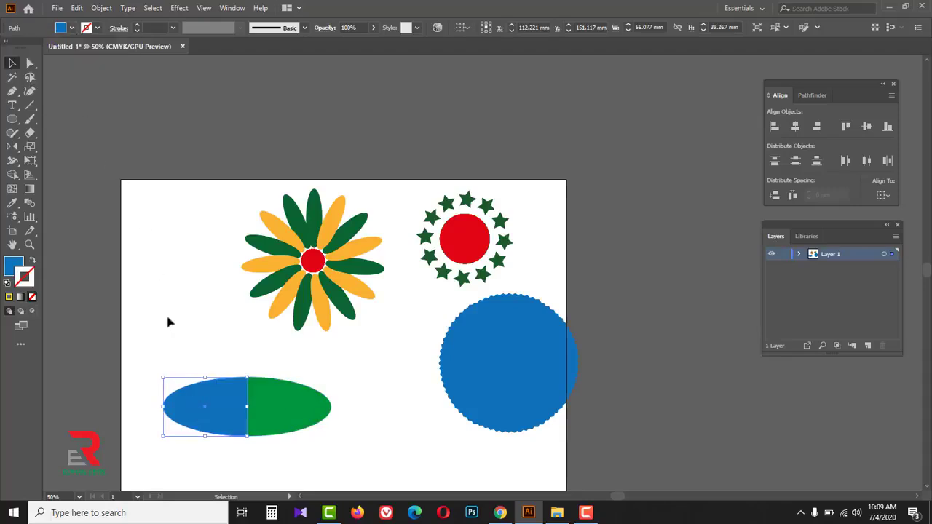
pyautogui.click(71, 29)
pyautogui.click(42, 49)
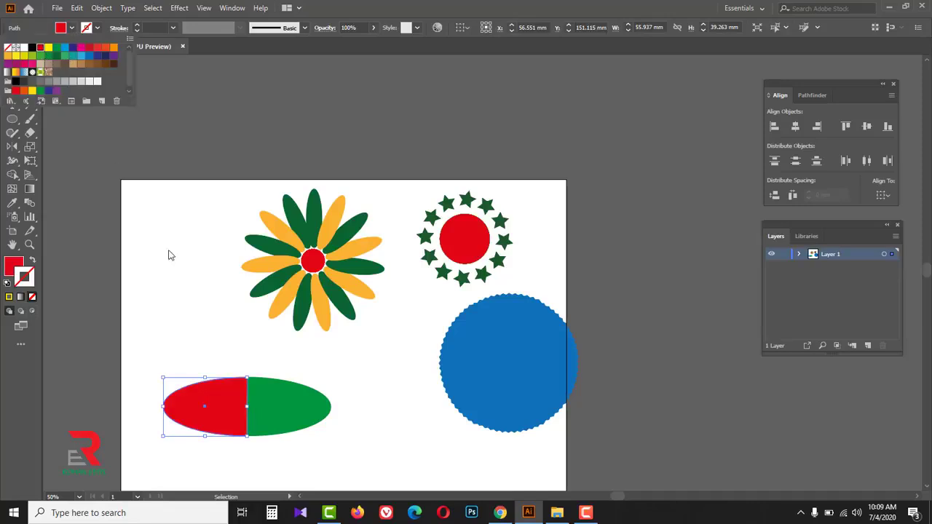
pyautogui.click(206, 357)
# - Scale both ellipse halves down together and place them in the artboard's upper left, beside the petal flower
pyautogui.moveTo(206, 358); pyautogui.dragTo(285, 417)
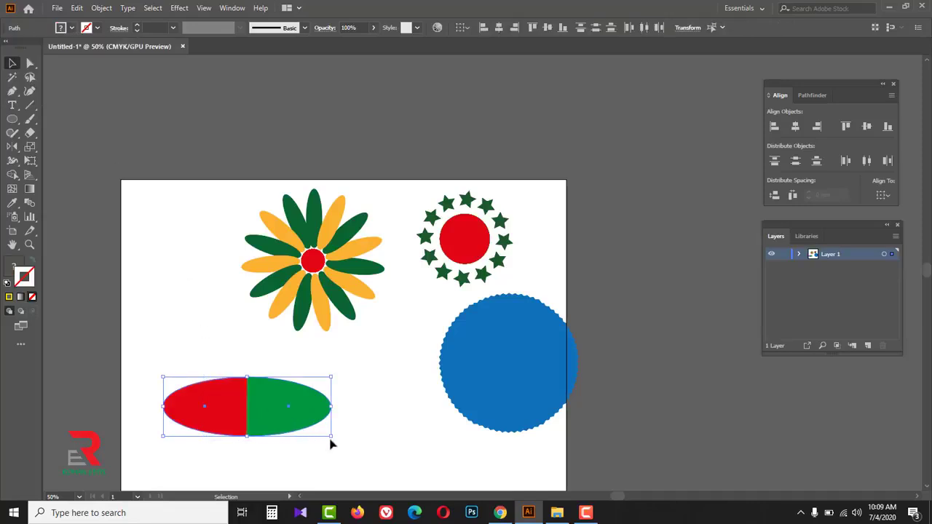
pyautogui.moveTo(331, 436); pyautogui.dragTo(186, 232)
pyautogui.click(284, 412)
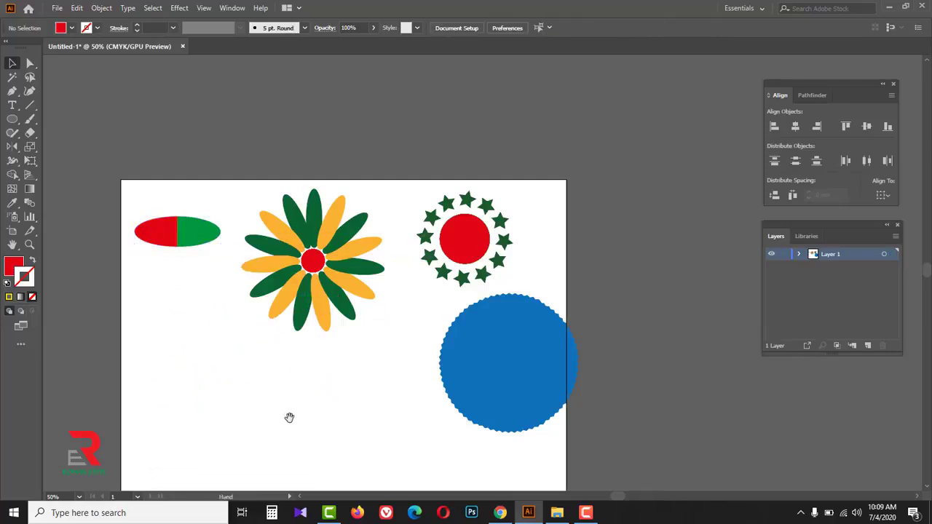
# - Open the Illustrator file 515535-PISZNX-587 from the class 15 folder
pyautogui.scroll(-1, 292, 389)
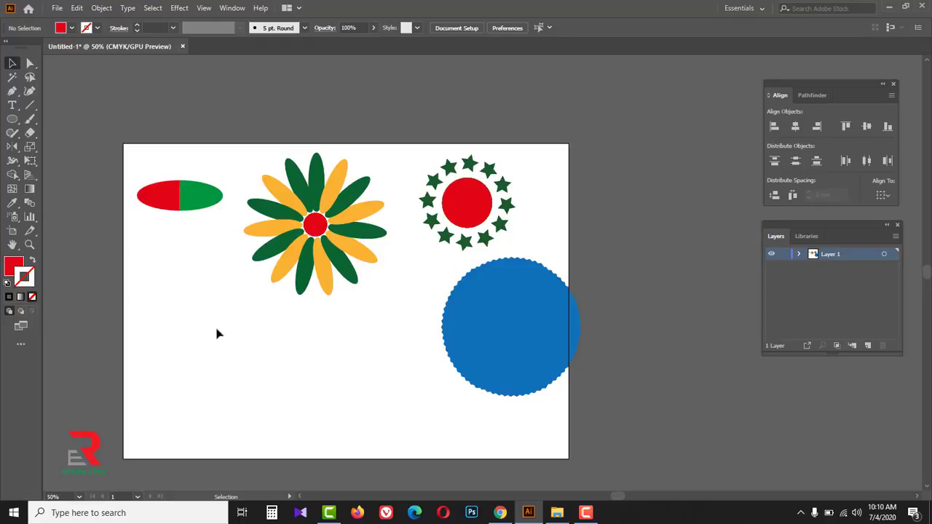
pyautogui.click(57, 9)
pyautogui.click(73, 45)
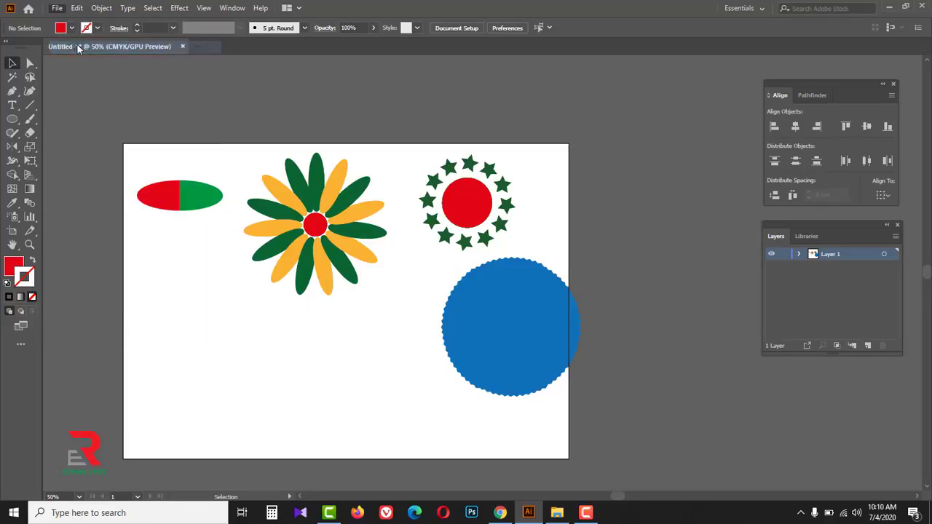
pyautogui.click(182, 81)
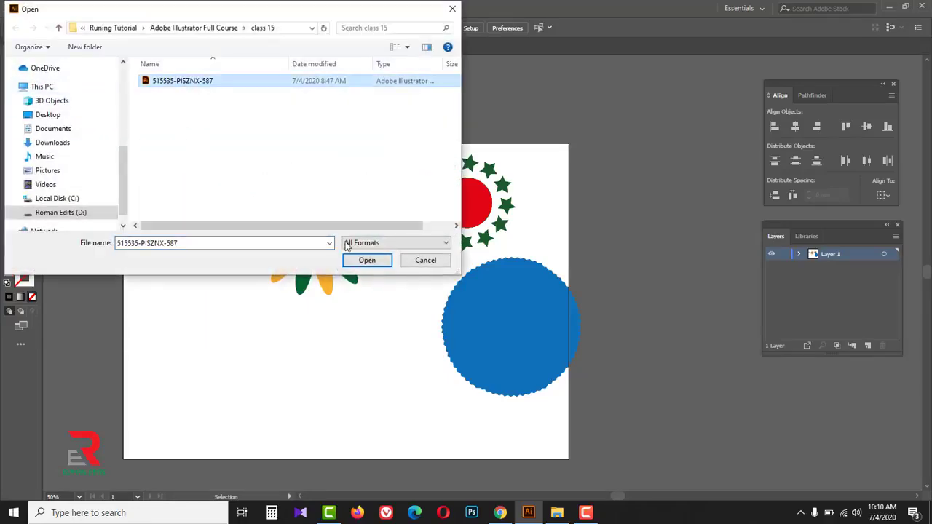
pyautogui.click(364, 260)
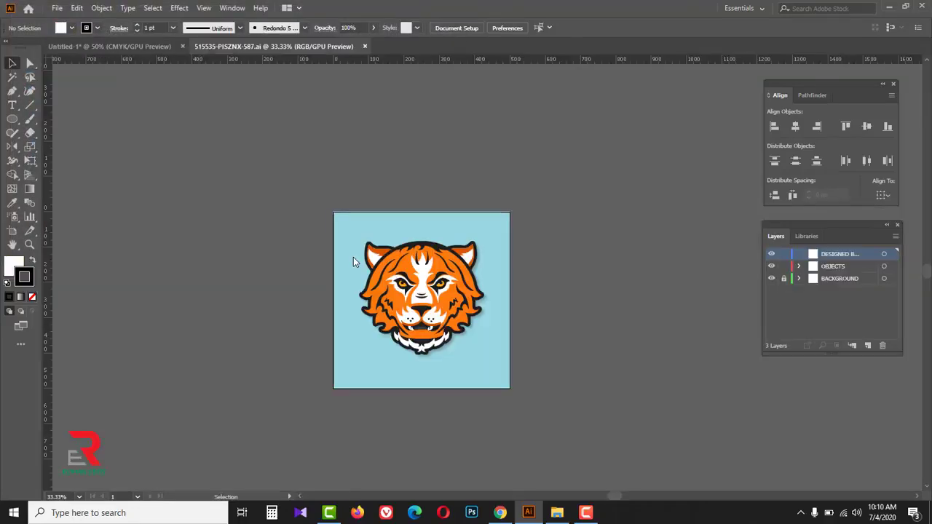
# - Move the whole tiger head off the blue background to the empty canvas left of the artboard, and deselect it
pyautogui.hscroll(-3, 424, 295)
pyautogui.moveTo(419, 221); pyautogui.dragTo(620, 362)
pyautogui.moveTo(509, 296); pyautogui.dragTo(321, 299)
pyautogui.click(382, 385)
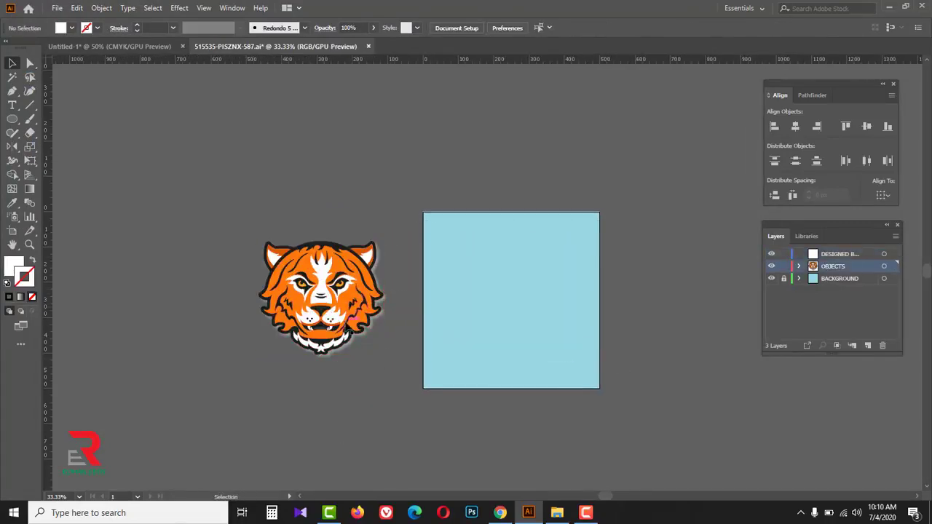
# - Draw a straight vertical line about 471 px long with the Pen tool through the center of the tiger head
pyautogui.keyDown('ctrl'); pyautogui.click(354, 278); pyautogui.keyUp('ctrl')
pyautogui.keyDown('ctrl'); pyautogui.click(464, 298); pyautogui.keyUp('ctrl')
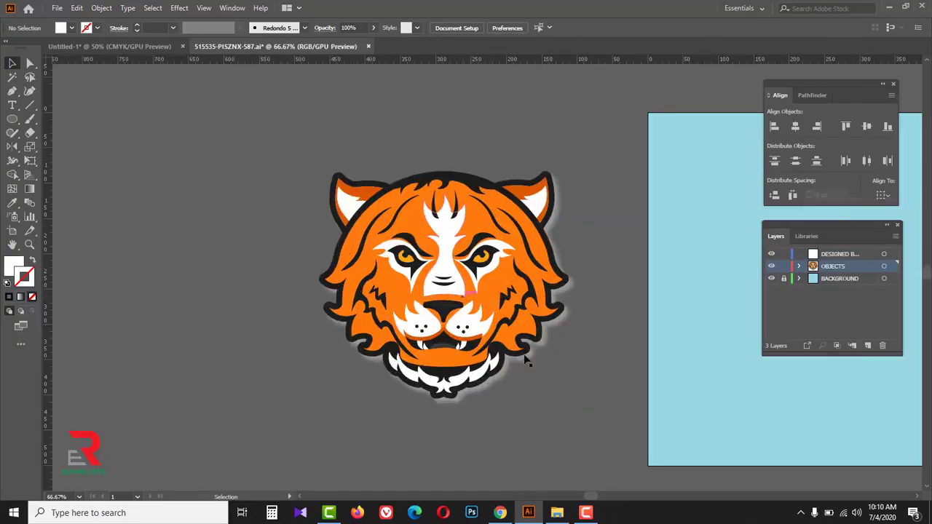
pyautogui.moveTo(532, 347); pyautogui.dragTo(474, 338)
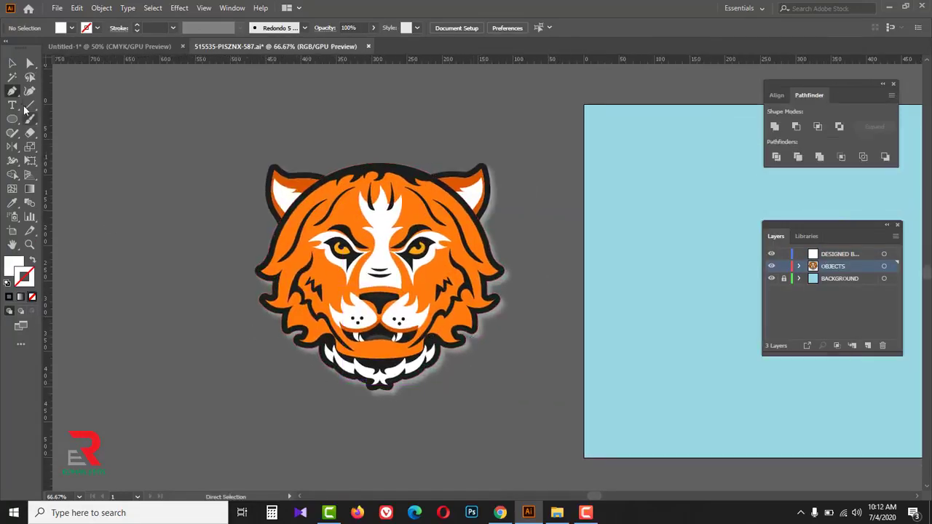
pyautogui.moveTo(12, 92); pyautogui.dragTo(64, 95)
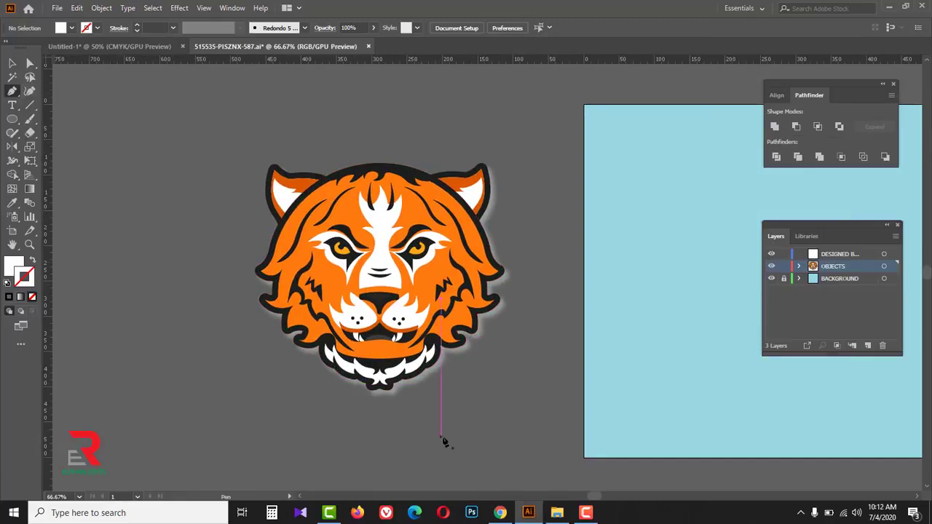
pyautogui.click(379, 437)
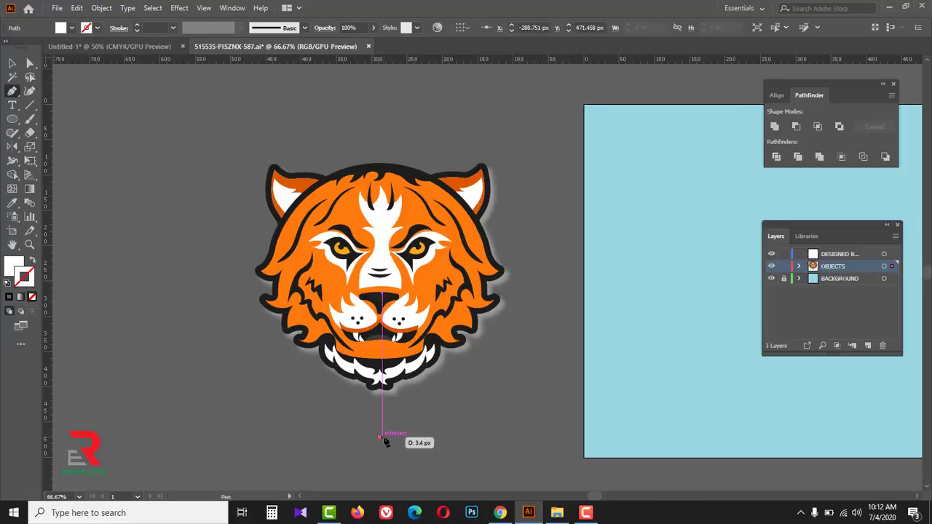
pyautogui.click(379, 104)
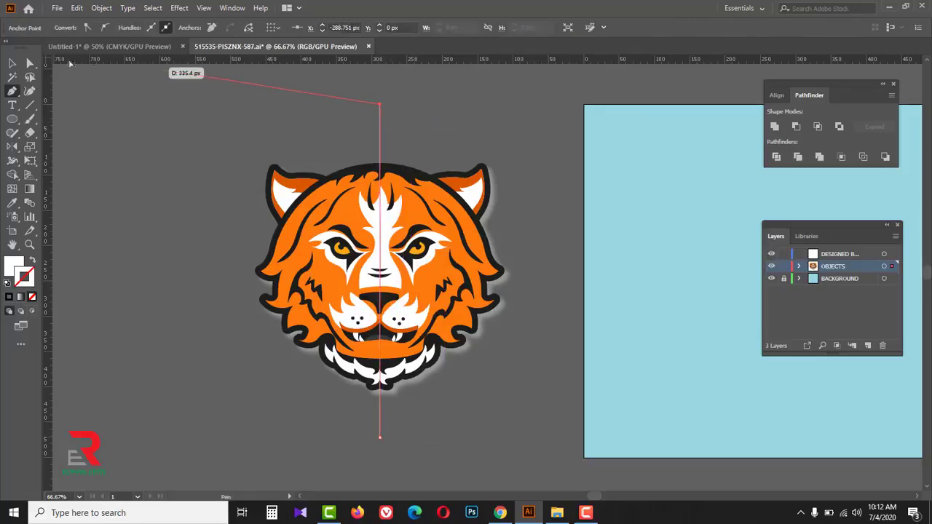
pyautogui.press('v')
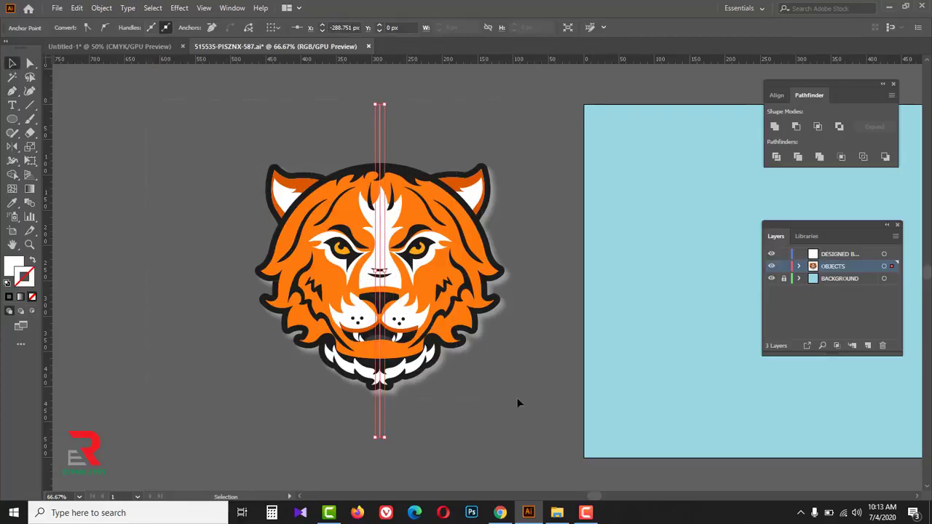
# - Divide the tiger head along the center line with Pathfinder, and ungroup the resulting pieces
pyautogui.hotkey('ctrl', 'a')
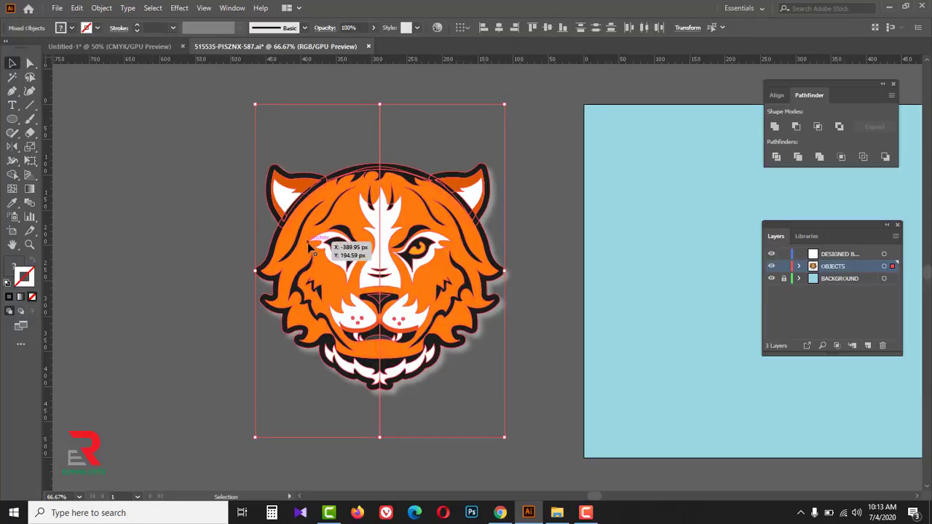
pyautogui.click(776, 158)
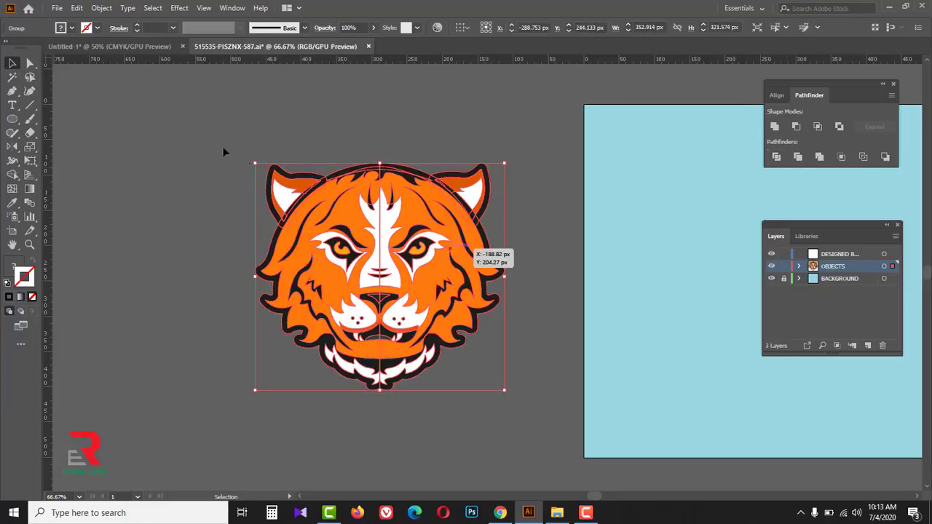
pyautogui.rightClick(167, 130)
pyautogui.click(191, 222)
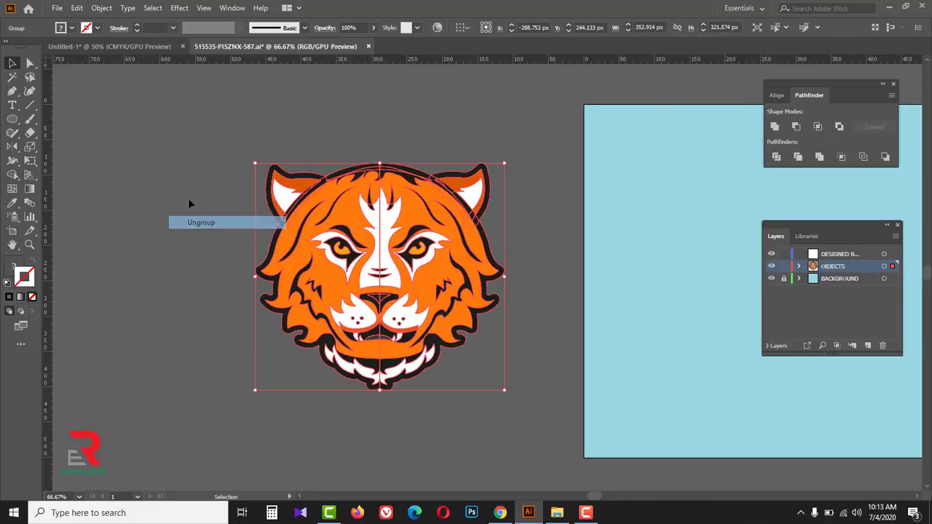
# - Delete all pieces of the tiger head's right half, leaving the left half deselected
pyautogui.click(393, 147)
pyautogui.moveTo(499, 365); pyautogui.dragTo(510, 394)
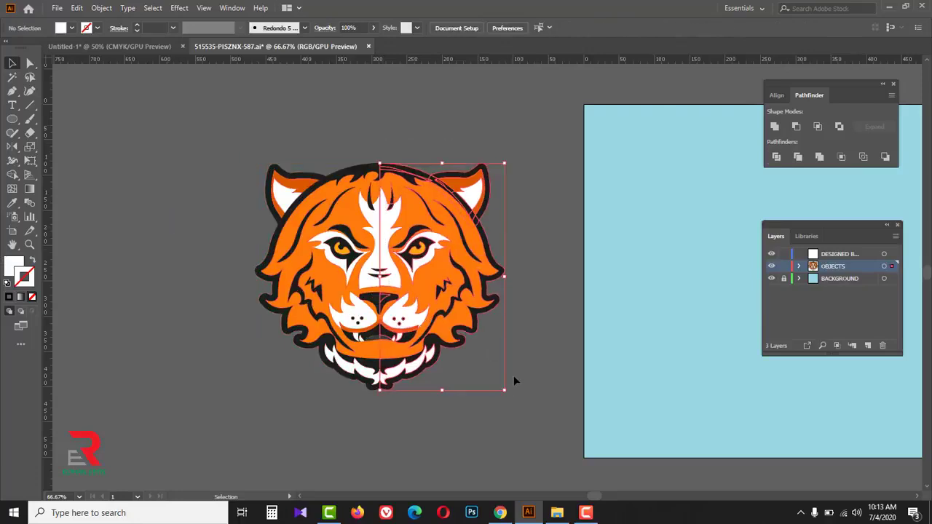
pyautogui.press('Delete')
pyautogui.moveTo(445, 129); pyautogui.dragTo(220, 446)
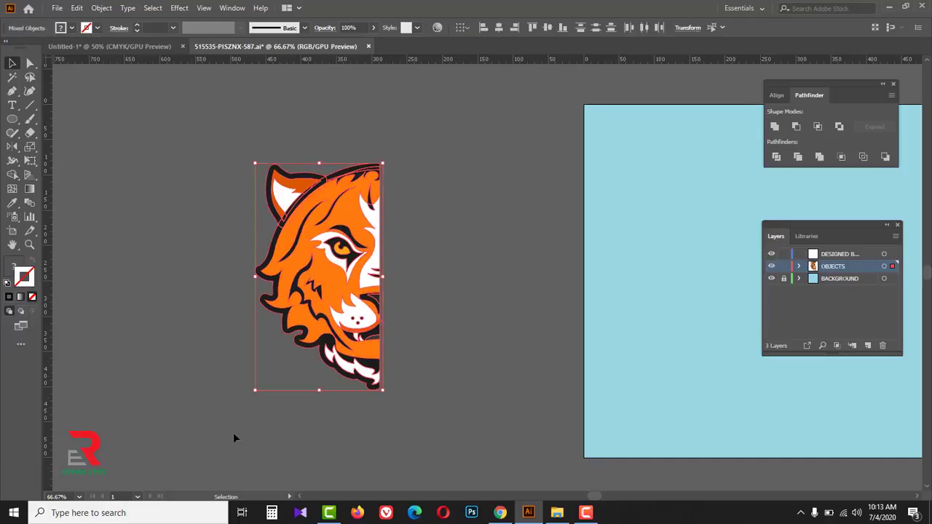
pyautogui.click(297, 448)
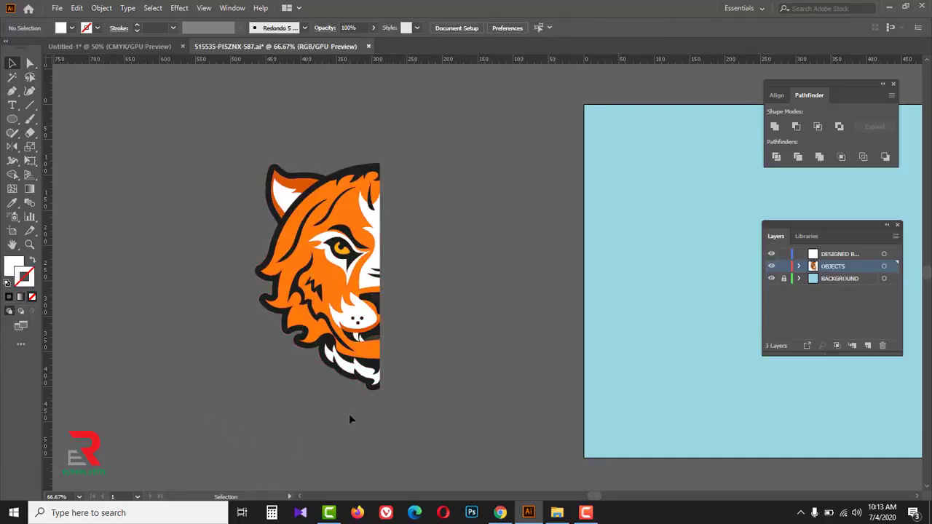
# - Mirror a copy of the half tiger head freehand across its cut edge with the Reflect tool, and undo it
pyautogui.hotkey('ctrl', 'a')
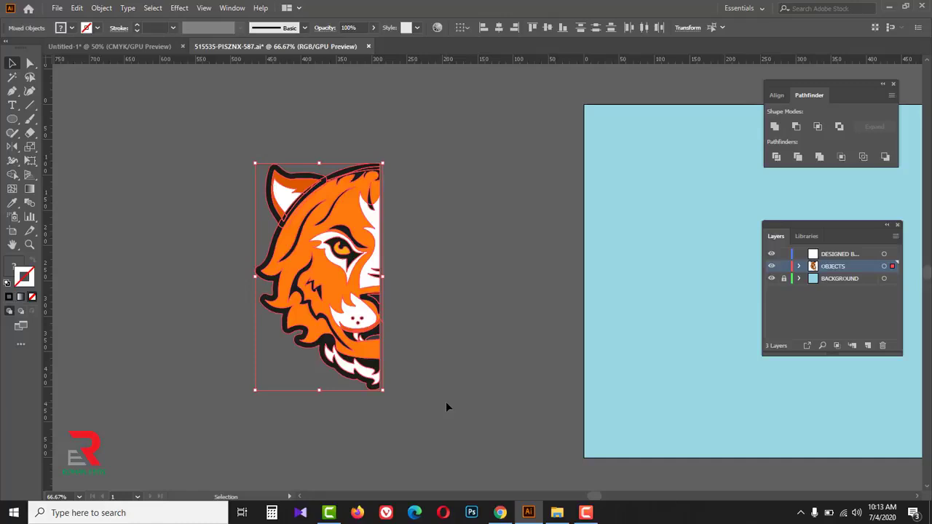
pyautogui.click(13, 148)
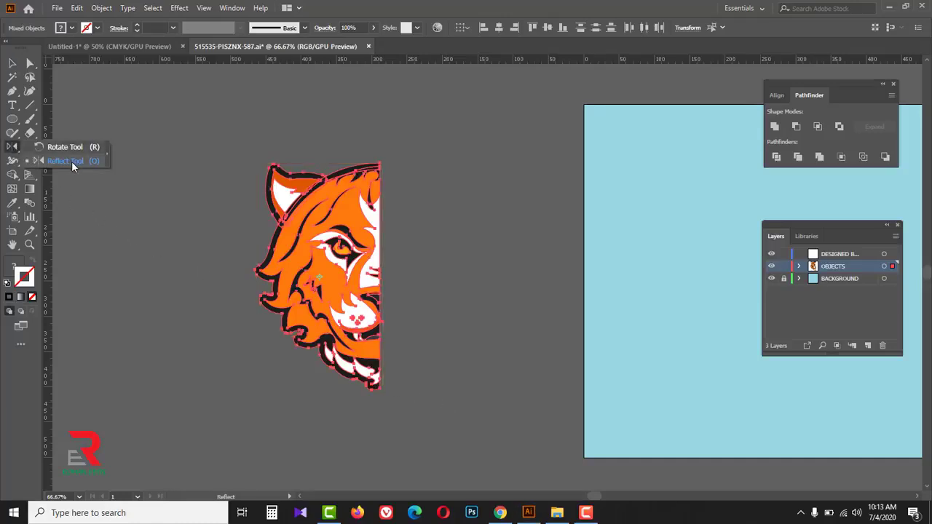
pyautogui.click(71, 161)
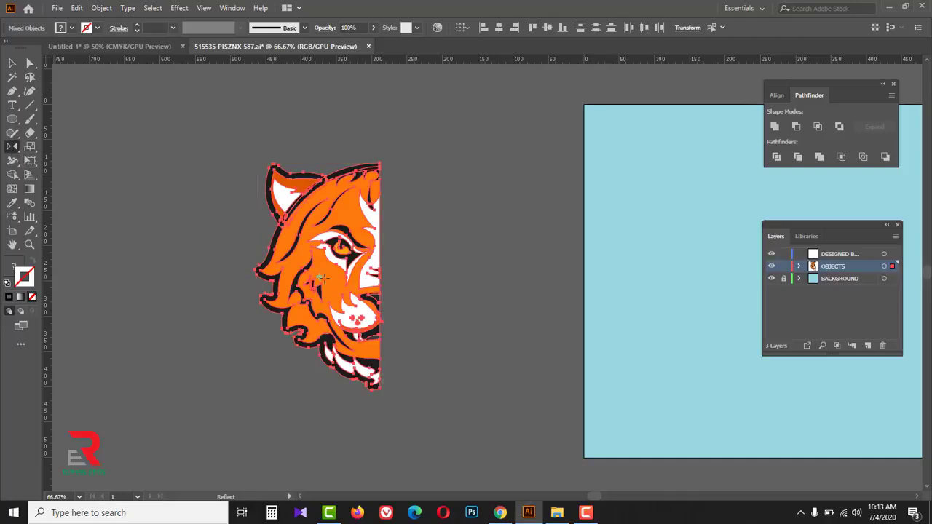
pyautogui.click(380, 254)
pyautogui.moveTo(368, 146); pyautogui.dragTo(388, 146)
pyautogui.click(13, 64)
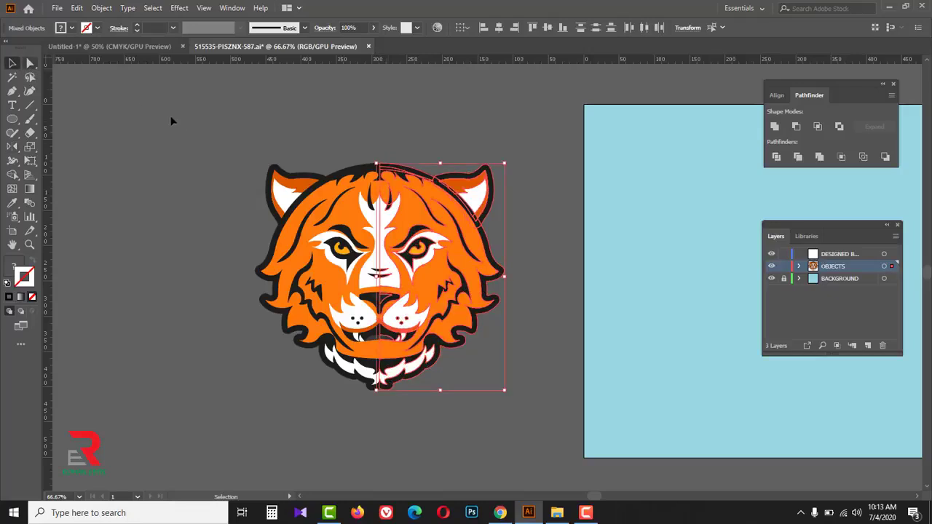
pyautogui.click(139, 104)
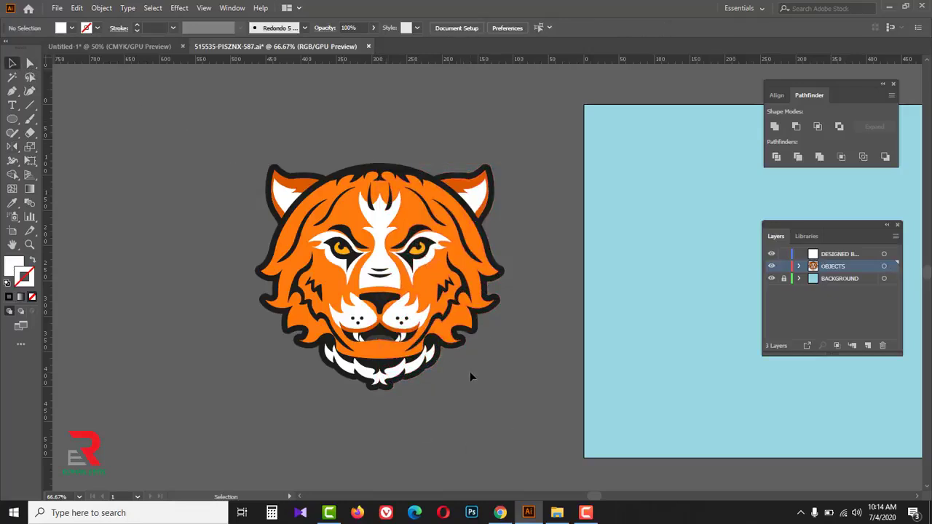
pyautogui.hotkey('ctrl', 'z')
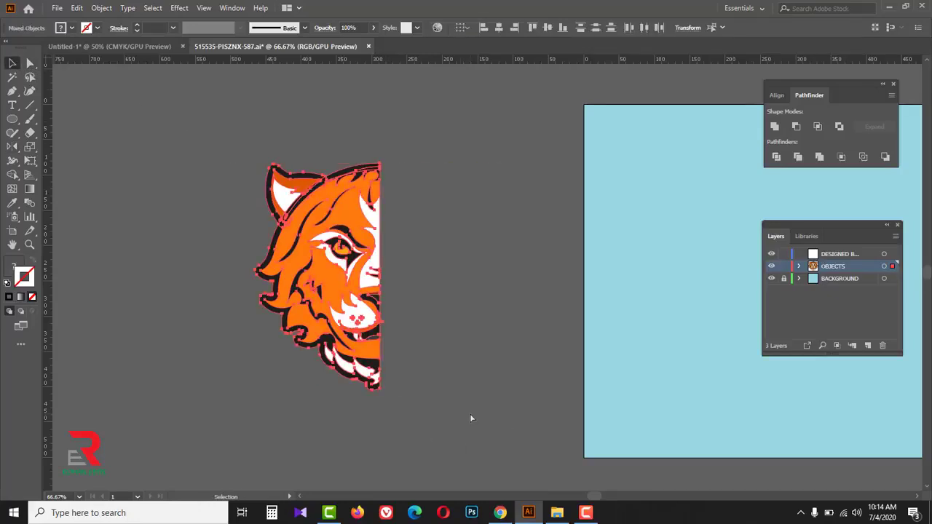
# - Reflect a copy of the half tiger head about its straight cut edge at an angle of 90°, and deselect it
pyautogui.moveTo(13, 147); pyautogui.dragTo(69, 161)
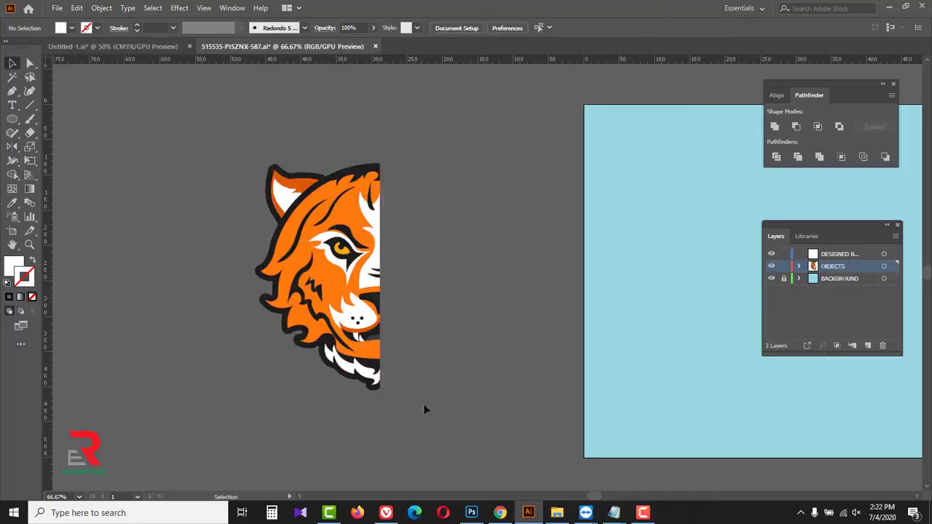
pyautogui.hotkey('ctrl', 'a')
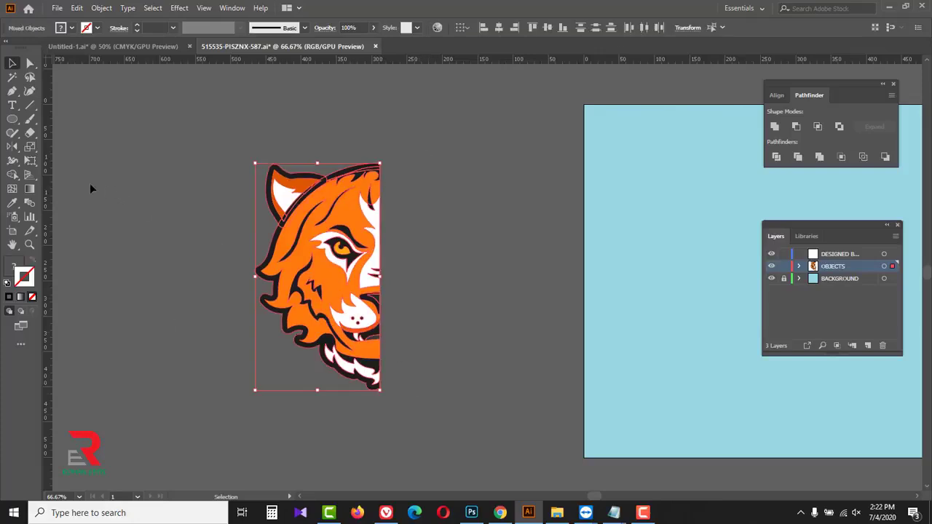
pyautogui.moveTo(13, 146); pyautogui.dragTo(37, 159)
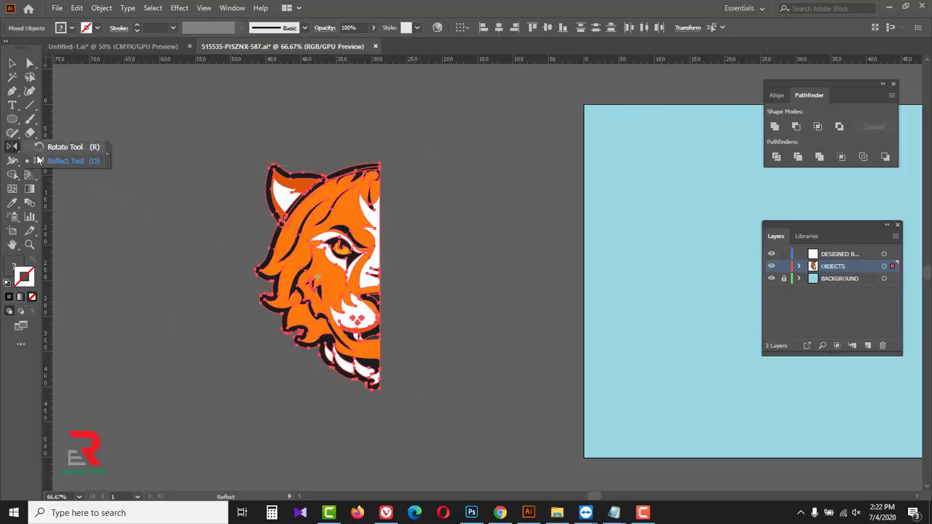
pyautogui.click(78, 163)
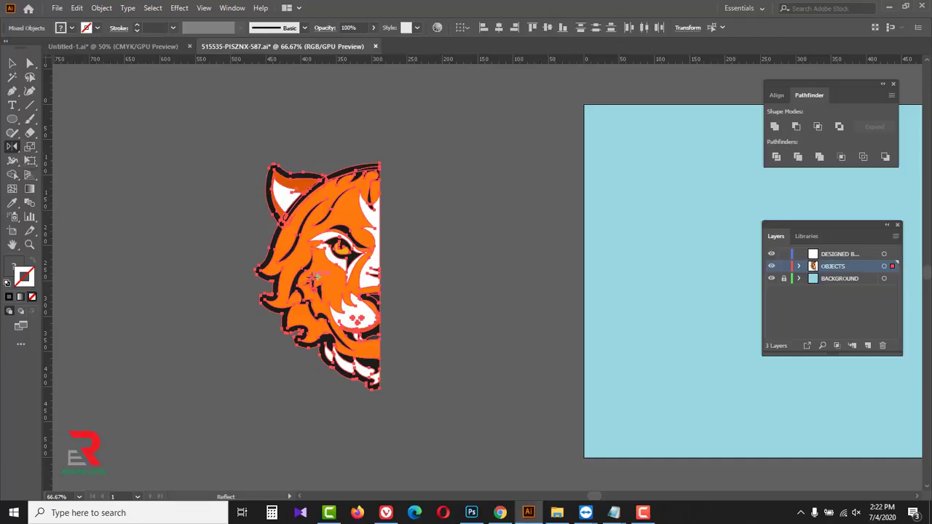
pyautogui.click(379, 260)
pyautogui.press('alt')
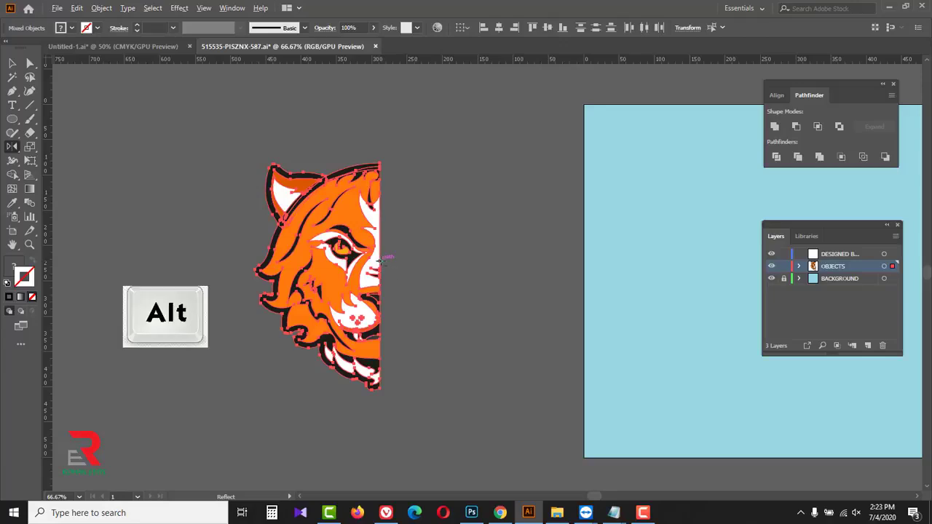
pyautogui.keyDown('alt'); pyautogui.click(380, 259); pyautogui.keyUp('alt')
pyautogui.moveTo(473, 231); pyautogui.dragTo(427, 230)
pyautogui.write('9')
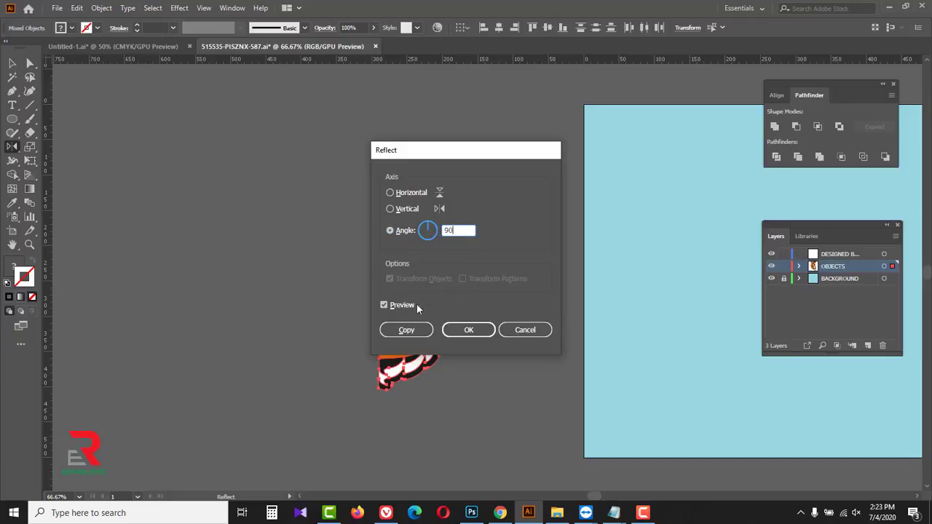
pyautogui.write('0')
pyautogui.click(402, 329)
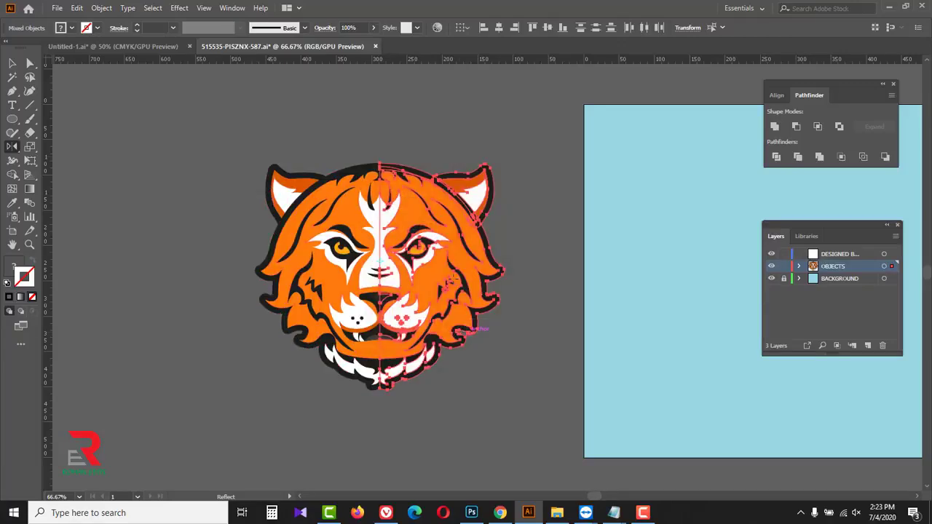
pyautogui.click(12, 63)
pyautogui.click(259, 180)
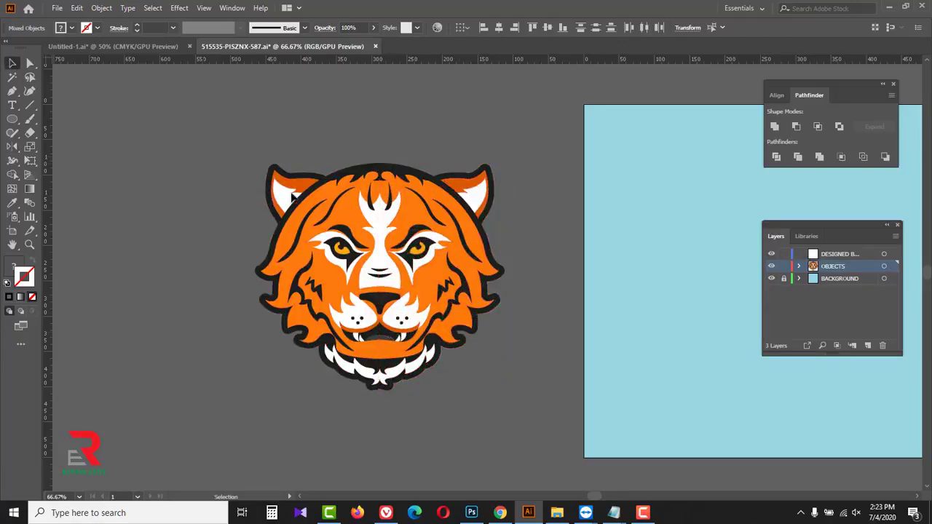
# - Examine the mirrored tiger head up close from the forehead to the chin, checking how the halves meet along the center
pyautogui.hotkey('ctrl', 'space')
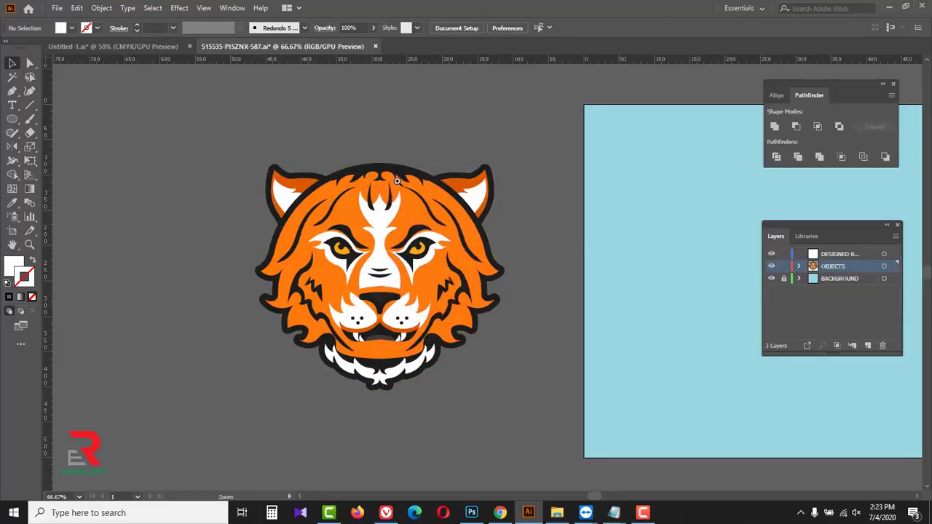
pyautogui.keyDown('ctrl'); pyautogui.click(399, 186); pyautogui.keyUp('ctrl')
pyautogui.keyDown('ctrl'); pyautogui.click(477, 326); pyautogui.keyUp('ctrl')
pyautogui.keyDown('ctrl'); pyautogui.click(474, 243); pyautogui.keyUp('ctrl')
pyautogui.press('space')
pyautogui.moveTo(476, 377); pyautogui.dragTo(458, 197)
pyautogui.moveTo(480, 374); pyautogui.dragTo(480, 240)
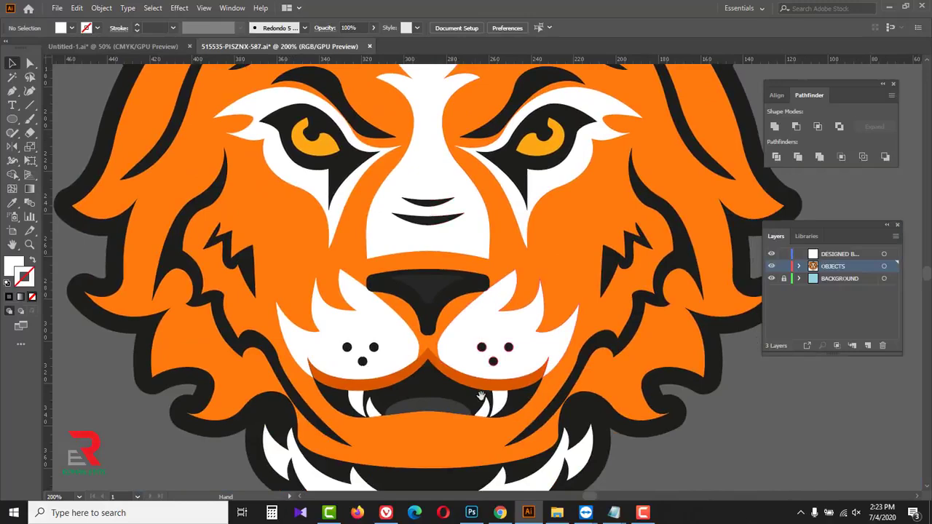
pyautogui.moveTo(480, 392); pyautogui.dragTo(475, 307)
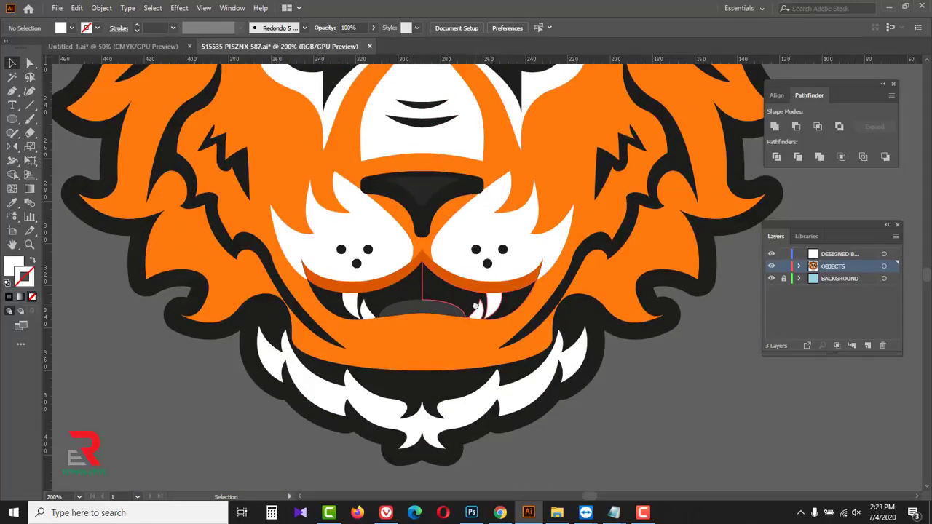
pyautogui.press('space')
pyautogui.moveTo(529, 460); pyautogui.dragTo(512, 425)
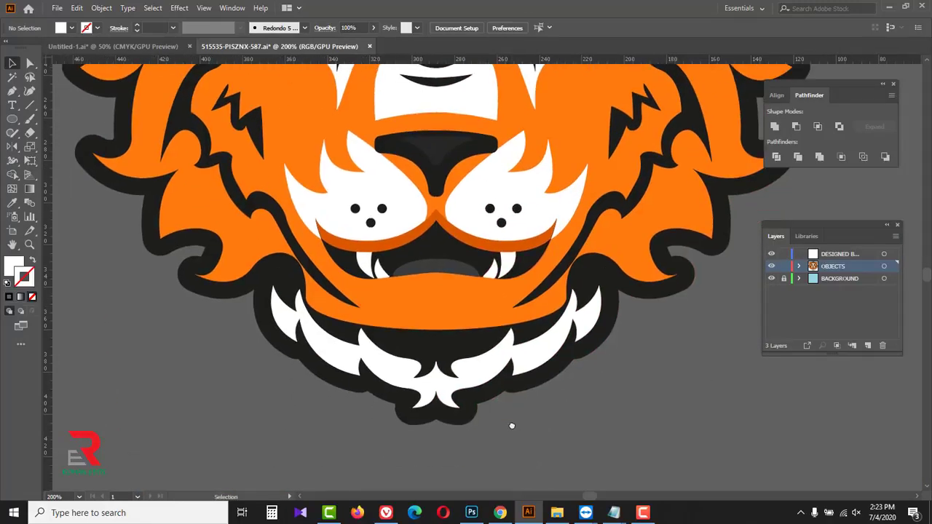
pyautogui.keyDown('ctrl'); pyautogui.keyDown('alt'); pyautogui.click(506, 423); pyautogui.keyUp('alt'); pyautogui.keyUp('ctrl')
pyautogui.keyDown('ctrl'); pyautogui.keyDown('alt'); pyautogui.click(505, 423); pyautogui.keyUp('alt'); pyautogui.keyUp('ctrl')
pyautogui.keyDown('ctrl'); pyautogui.keyDown('alt'); pyautogui.click(503, 313); pyautogui.keyUp('alt'); pyautogui.keyUp('ctrl')
pyautogui.press('space')
pyautogui.moveTo(503, 313); pyautogui.dragTo(389, 382)
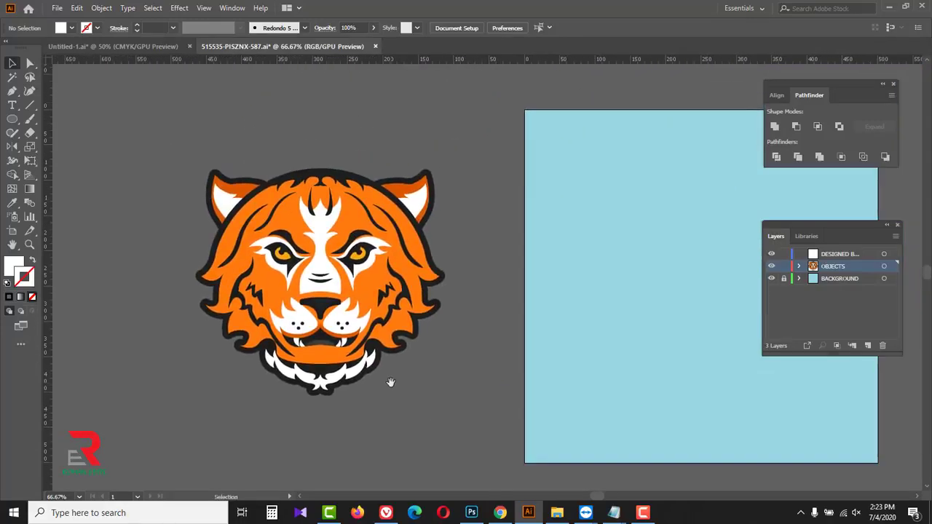
pyautogui.click(12, 146)
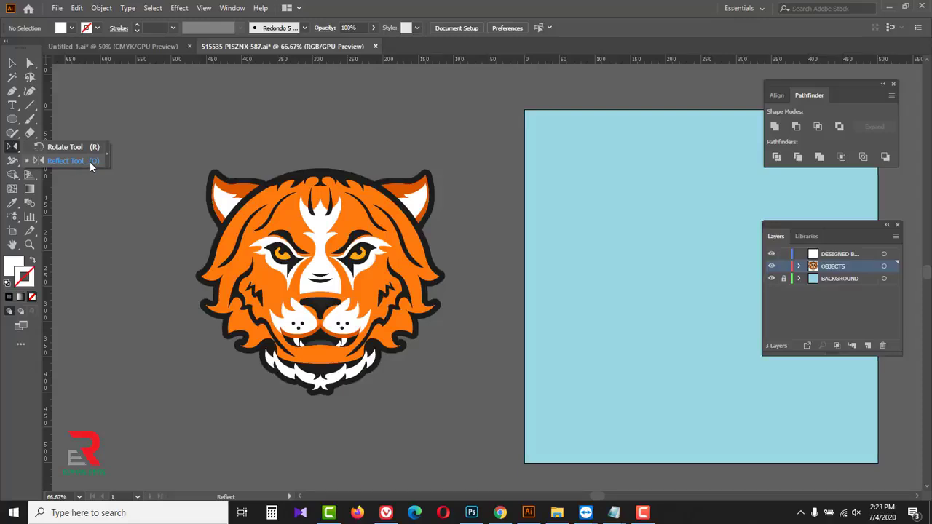
pyautogui.click(91, 163)
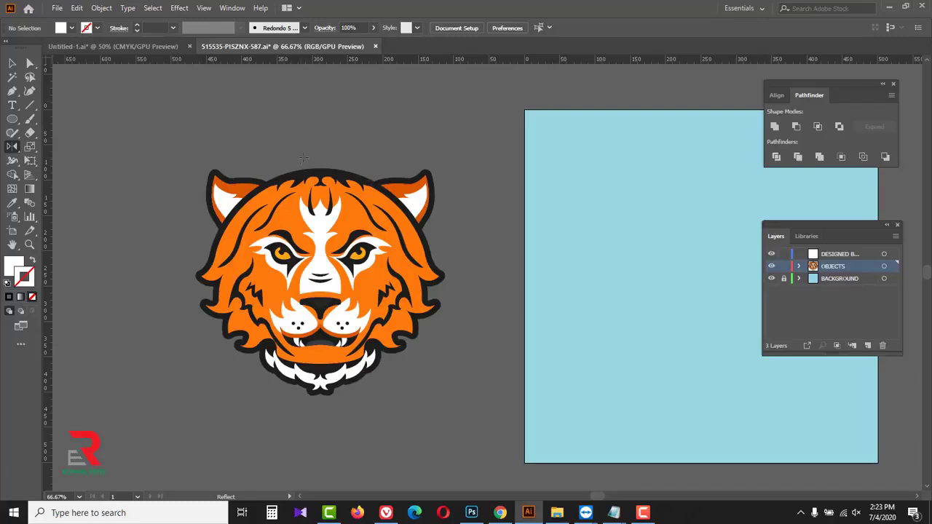
# - Switch to Chrome and look through the playlists of the Roman Edits YouTube channel
pyautogui.click(500, 512)
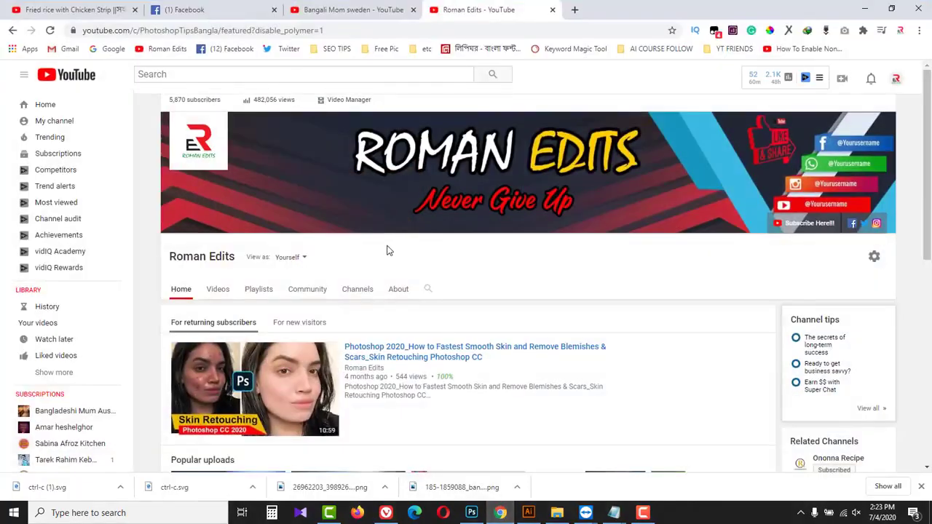
pyautogui.click(261, 290)
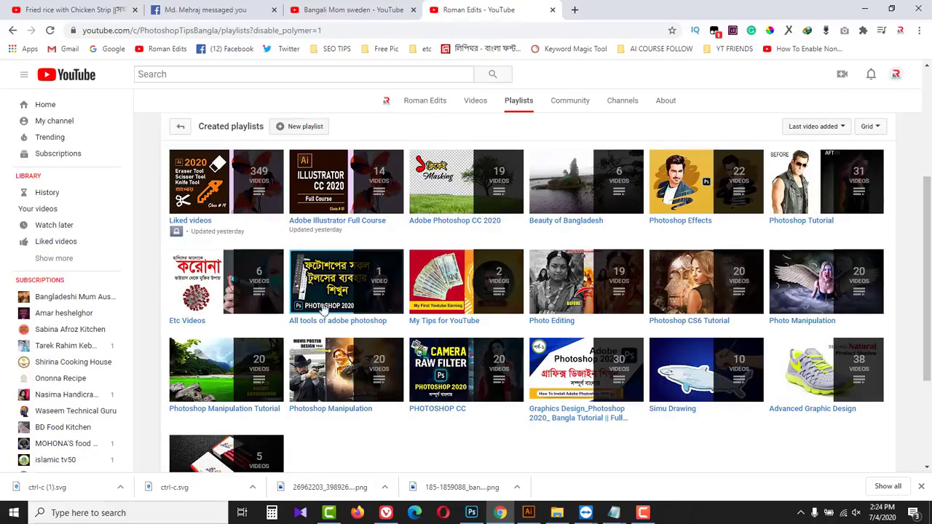
pyautogui.scroll(-1, 503, 437)
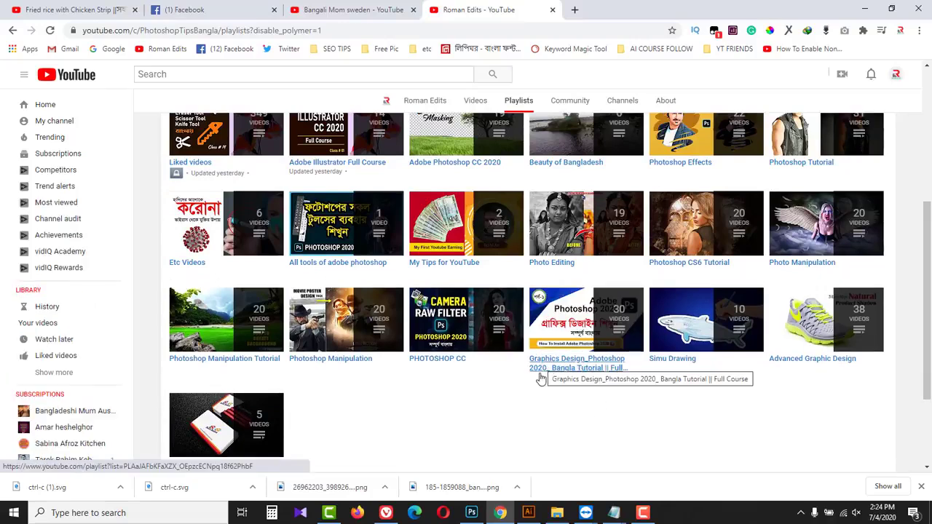
# - Open the Graphics Design_Photoshop 2020 Bangla tutorial playlist, pause its first video, and look through the list of classes
pyautogui.click(603, 320)
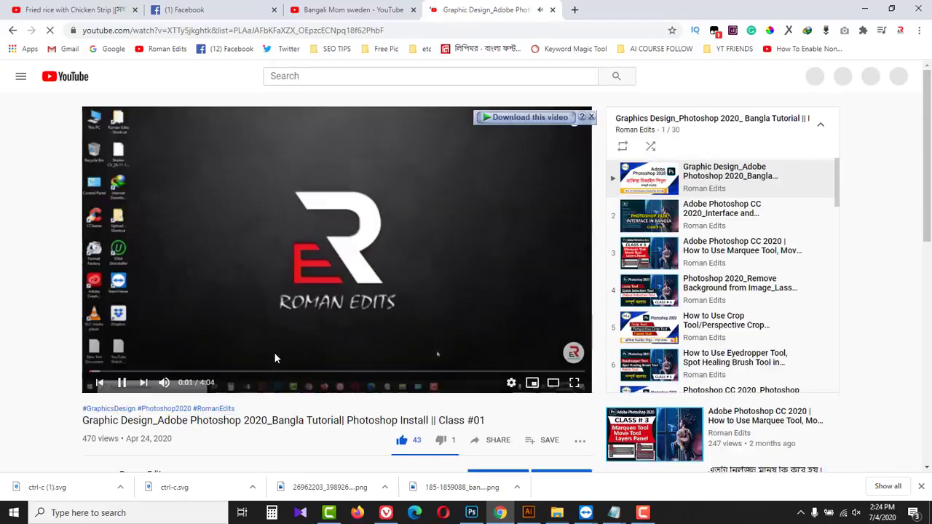
pyautogui.click(121, 382)
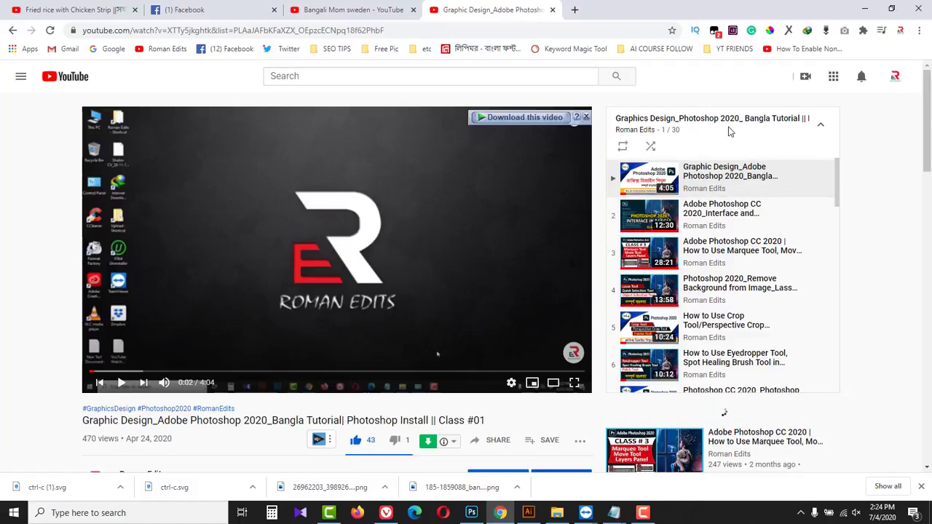
pyautogui.scroll(-2, 731, 255)
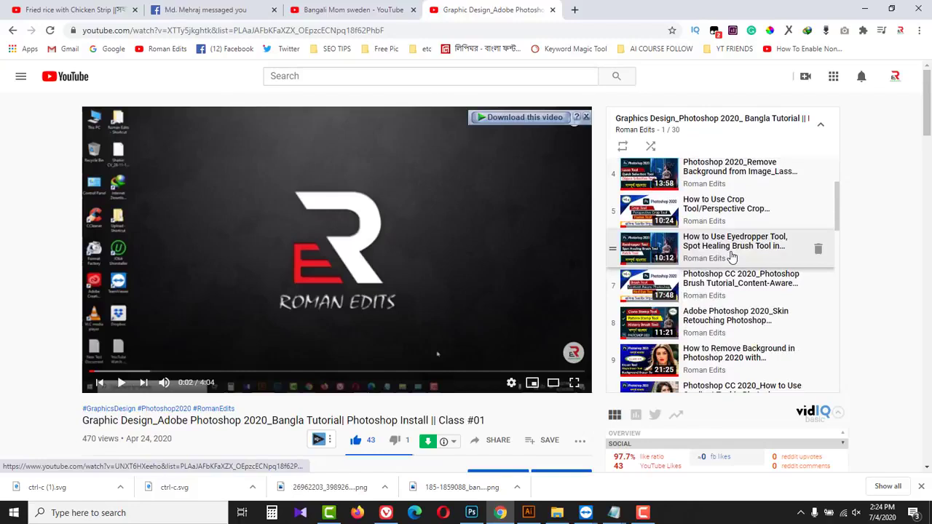